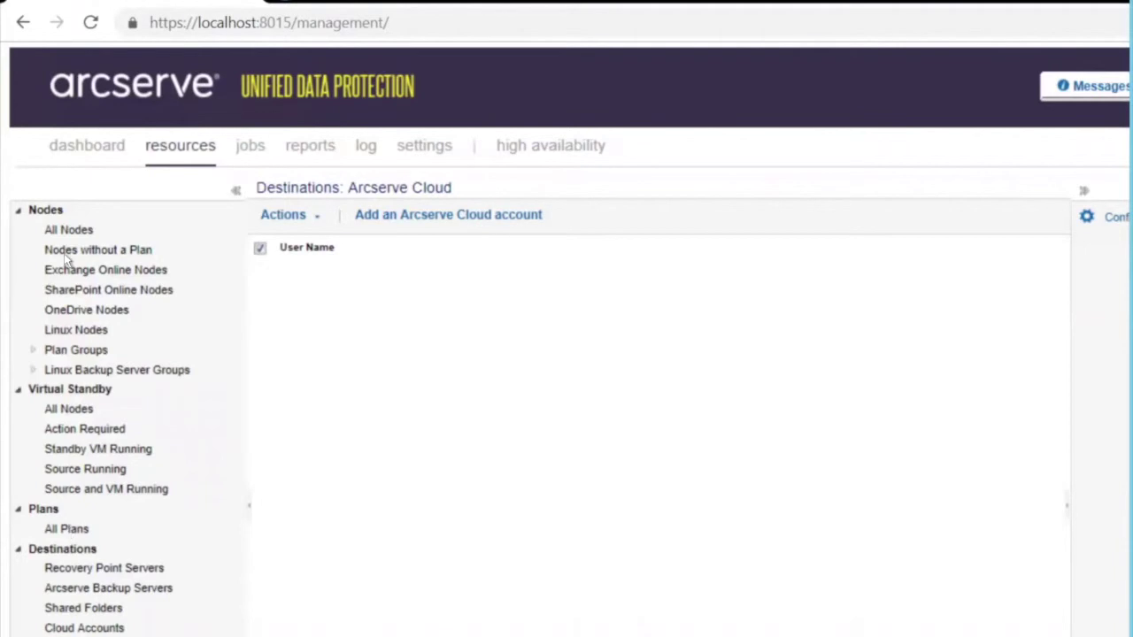
# Open the list of Linux nodes in the resources
pyautogui.click(76, 329)
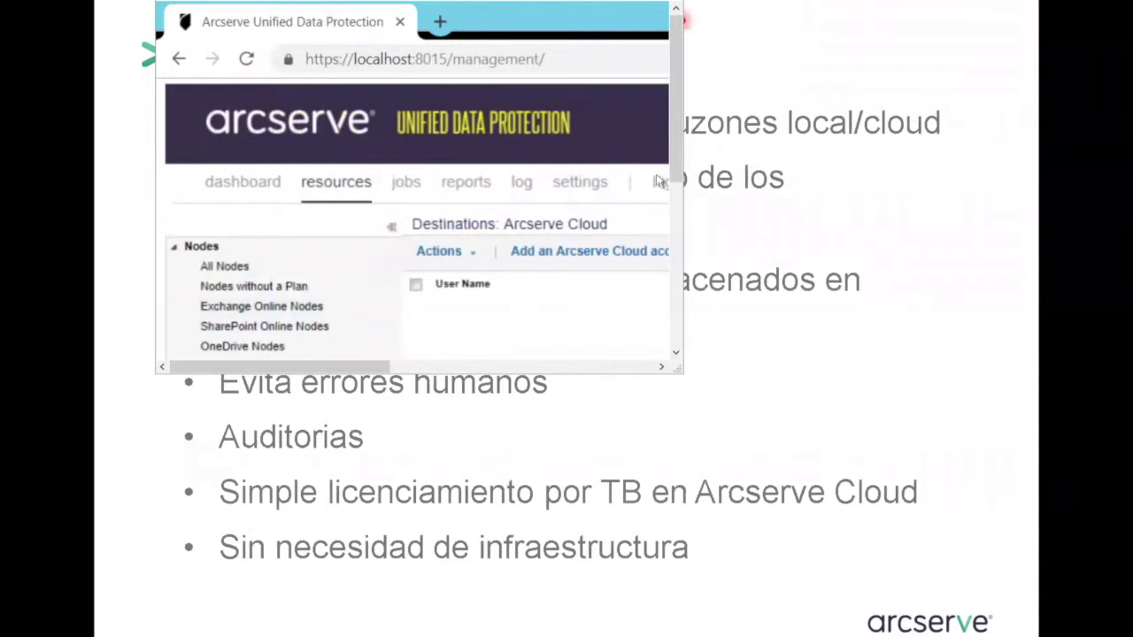
pyautogui.moveTo(674, 181); pyautogui.dragTo(671, 281)
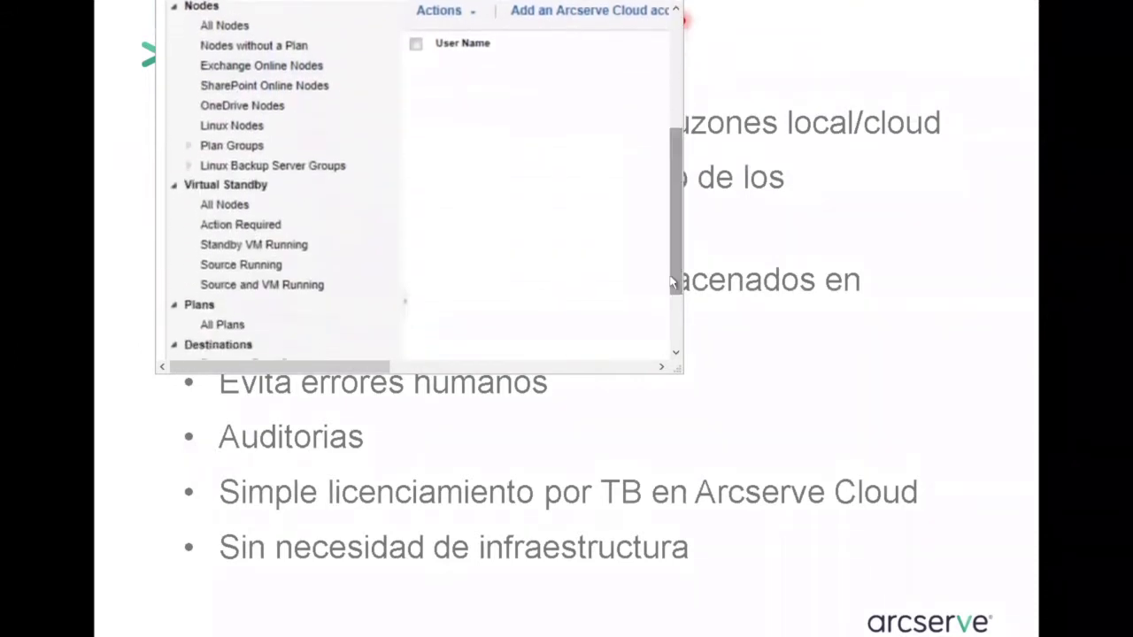
pyautogui.click(243, 345)
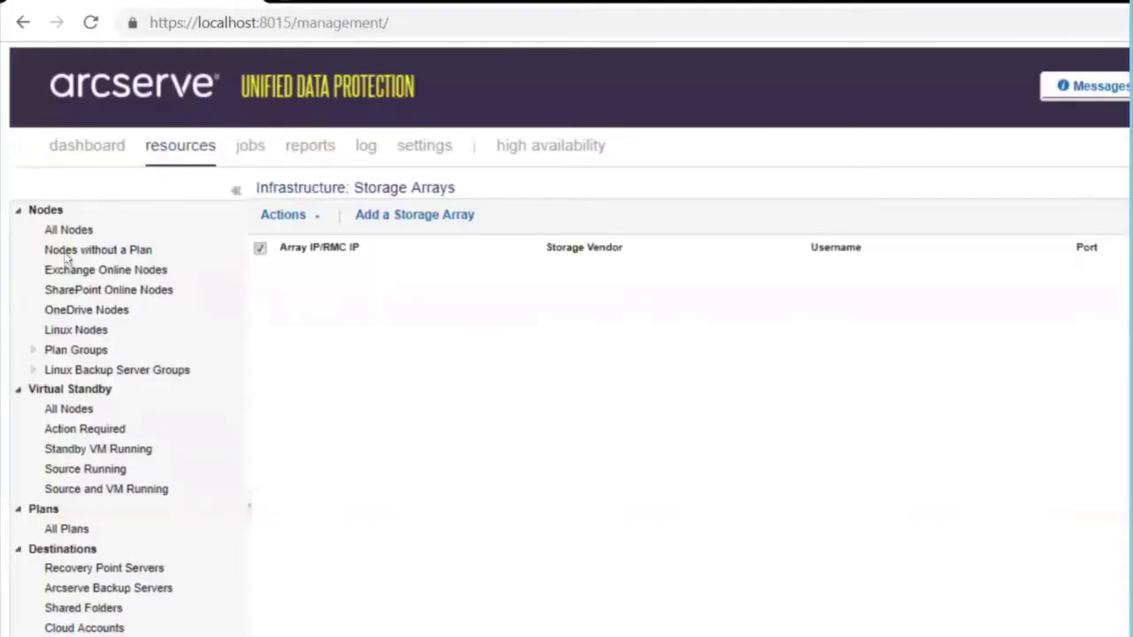
pyautogui.click(231, 125)
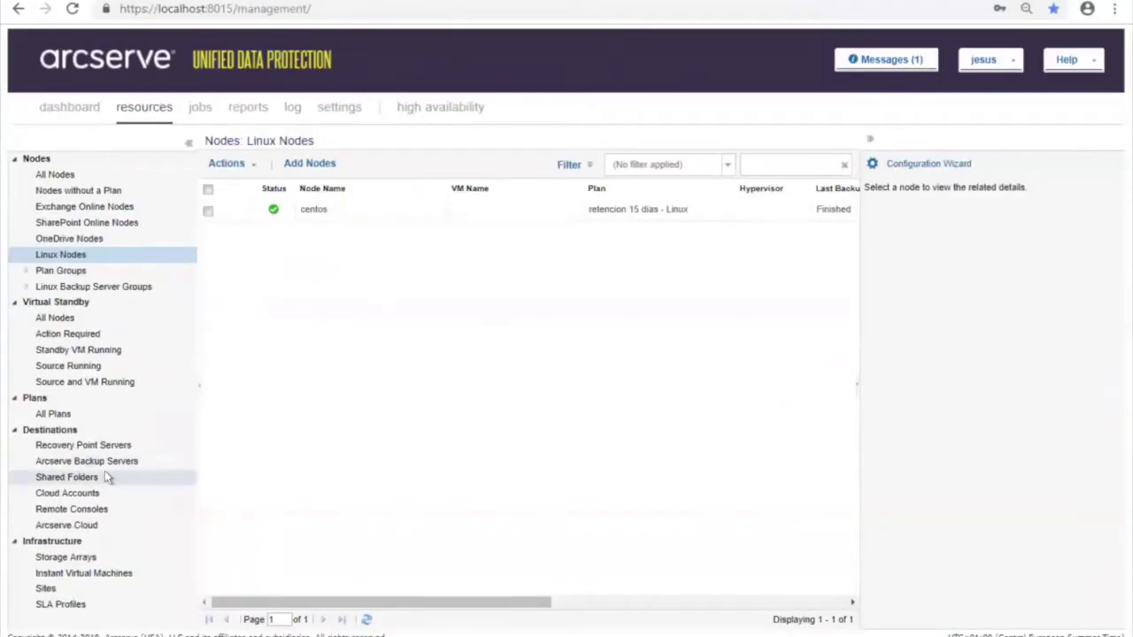
# Open the OneDrive plan for modification, review the accounts its source protects, and close the account selection without saving
pyautogui.click(62, 414)
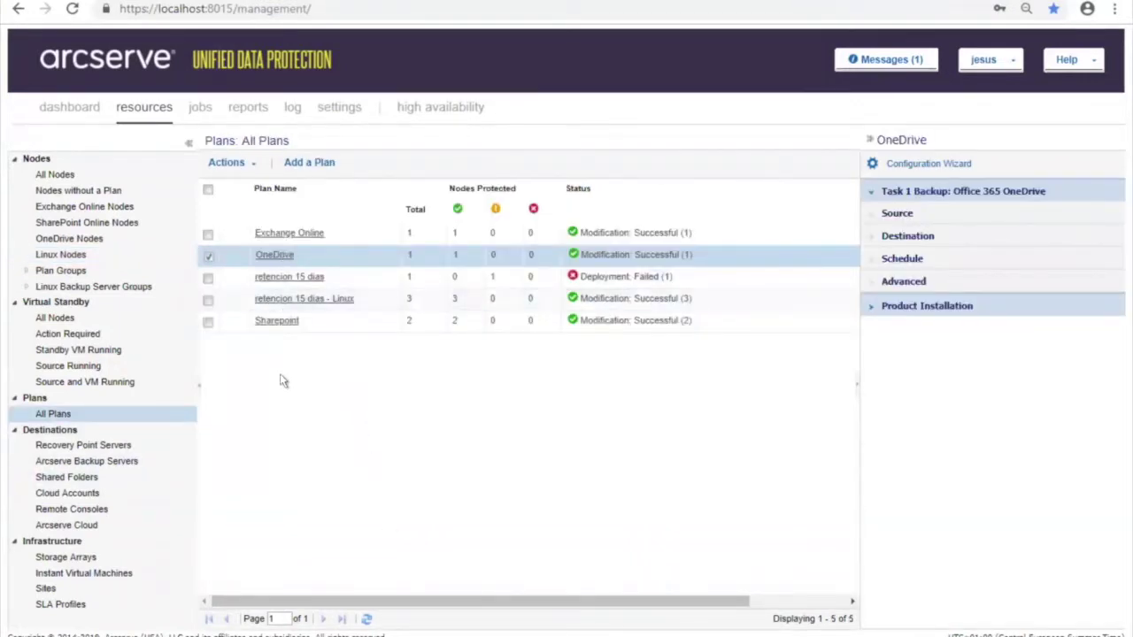
pyautogui.click(269, 255)
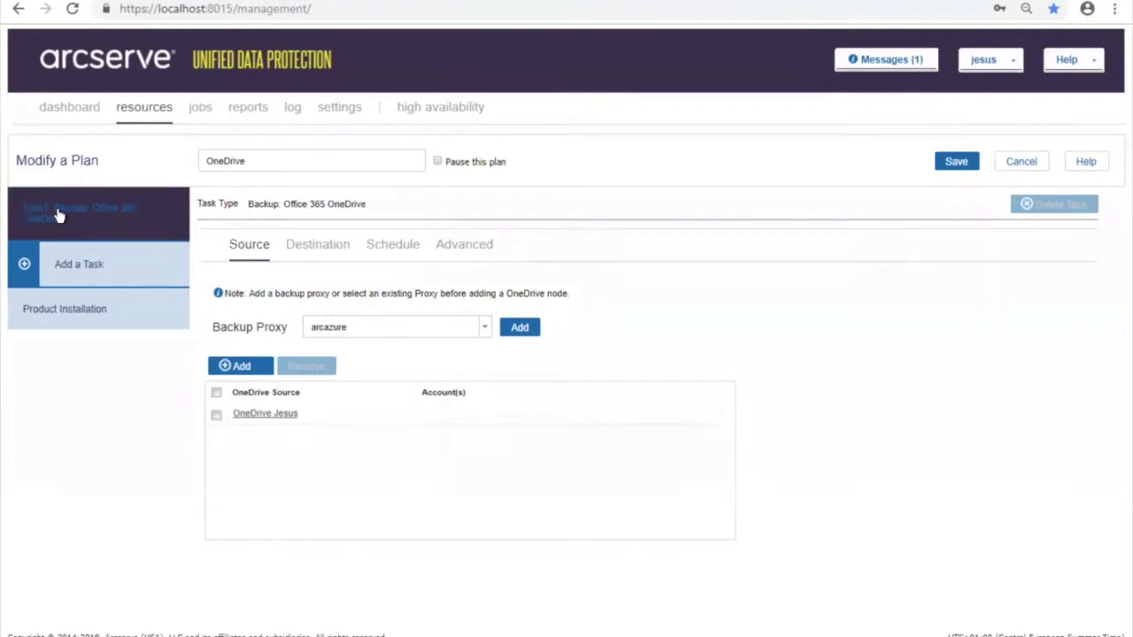
pyautogui.click(310, 423)
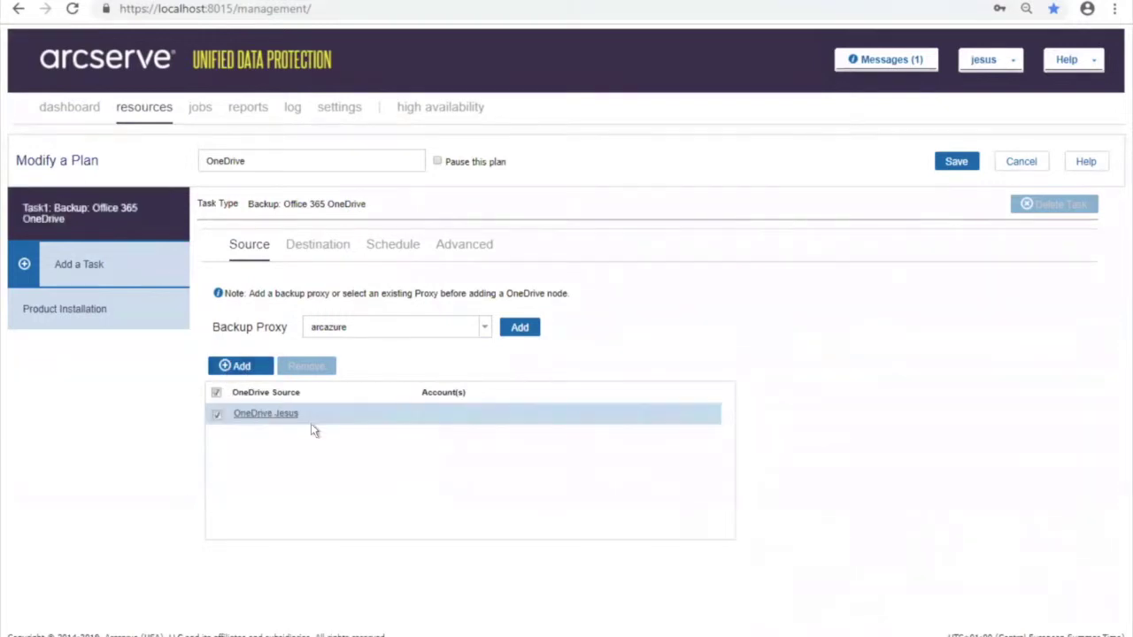
pyautogui.click(310, 423)
pyautogui.click(253, 204)
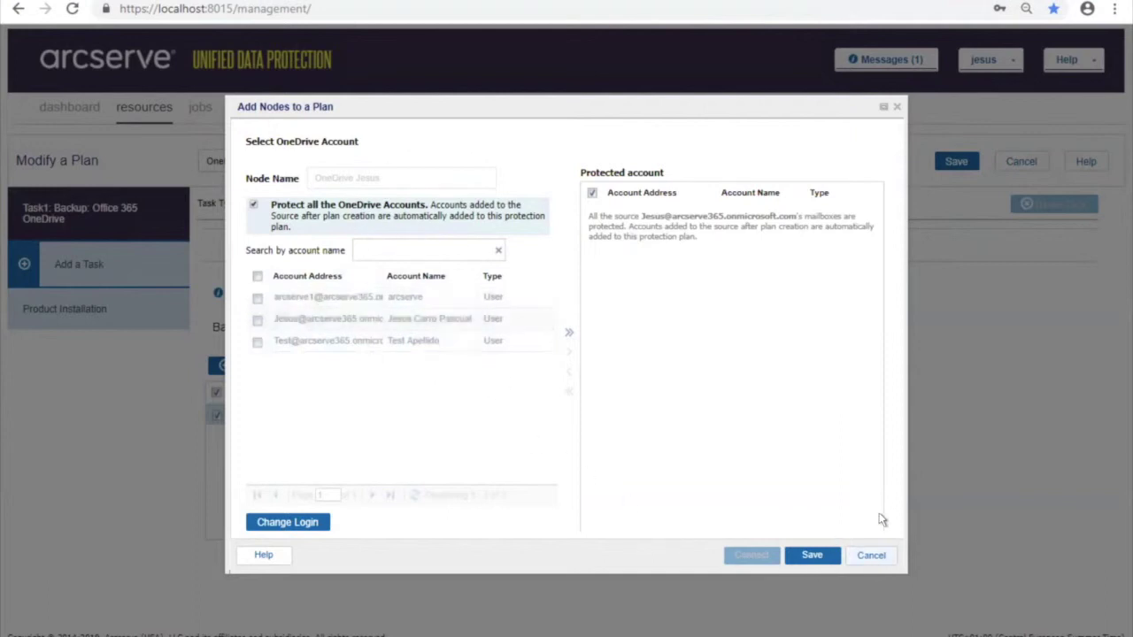
pyautogui.click(870, 555)
# Review the OneDrive plan's backup destination settings and leave the plan without saving
pyautogui.click(319, 246)
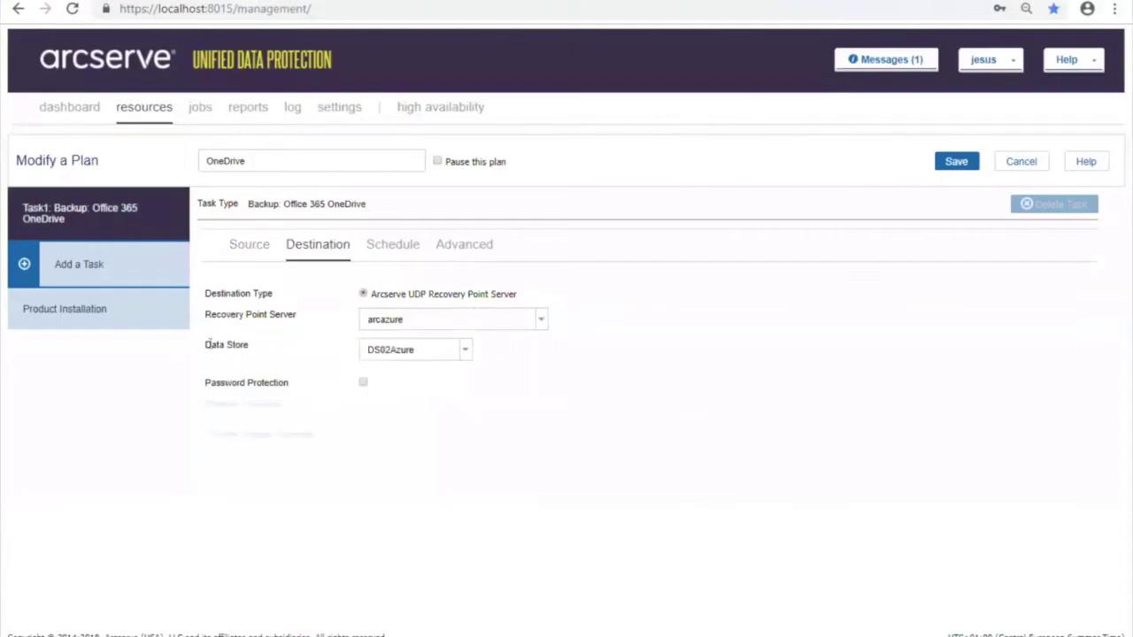
pyautogui.moveTo(207, 344); pyautogui.dragTo(261, 354)
pyautogui.click(1019, 165)
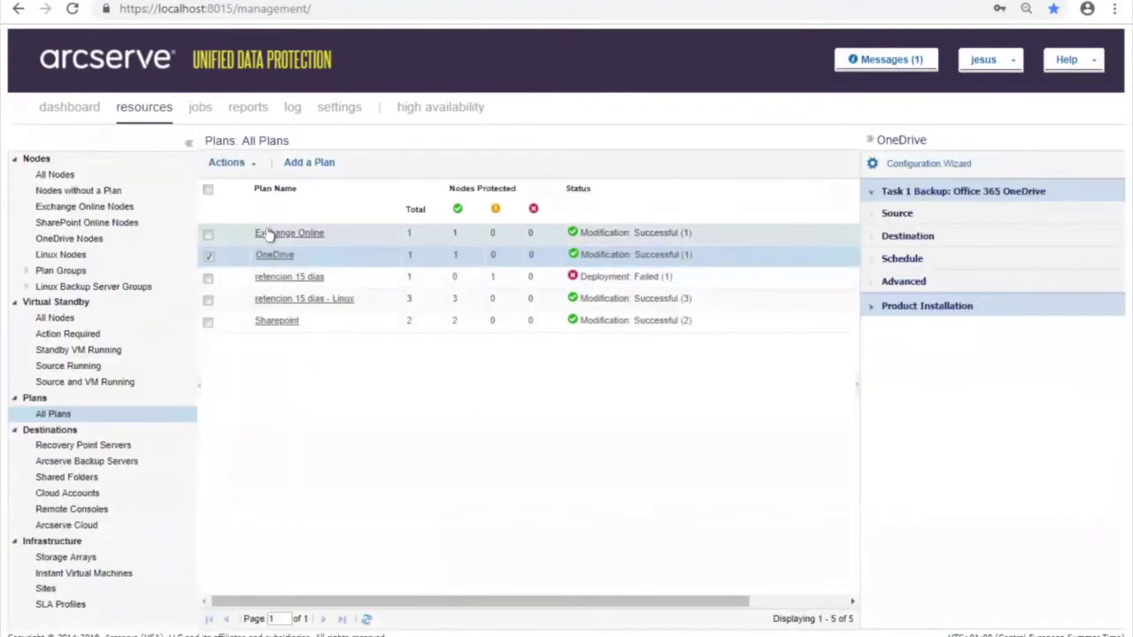
# Open the Exchange Online plan and review its protected mailboxes and its destination settings
pyautogui.click(270, 234)
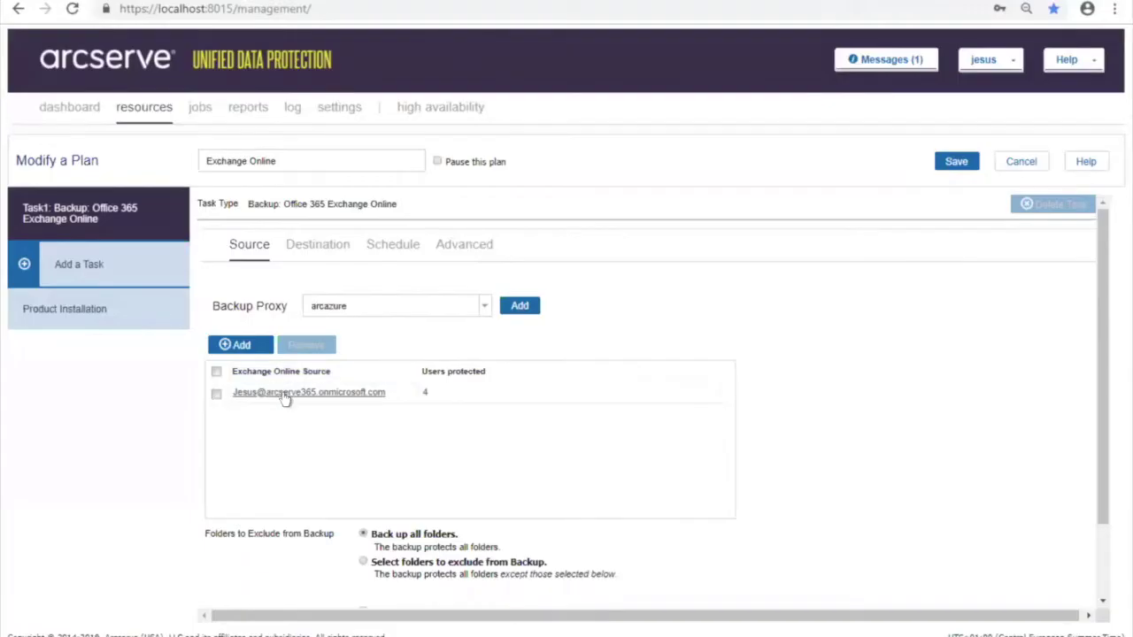
pyautogui.click(284, 395)
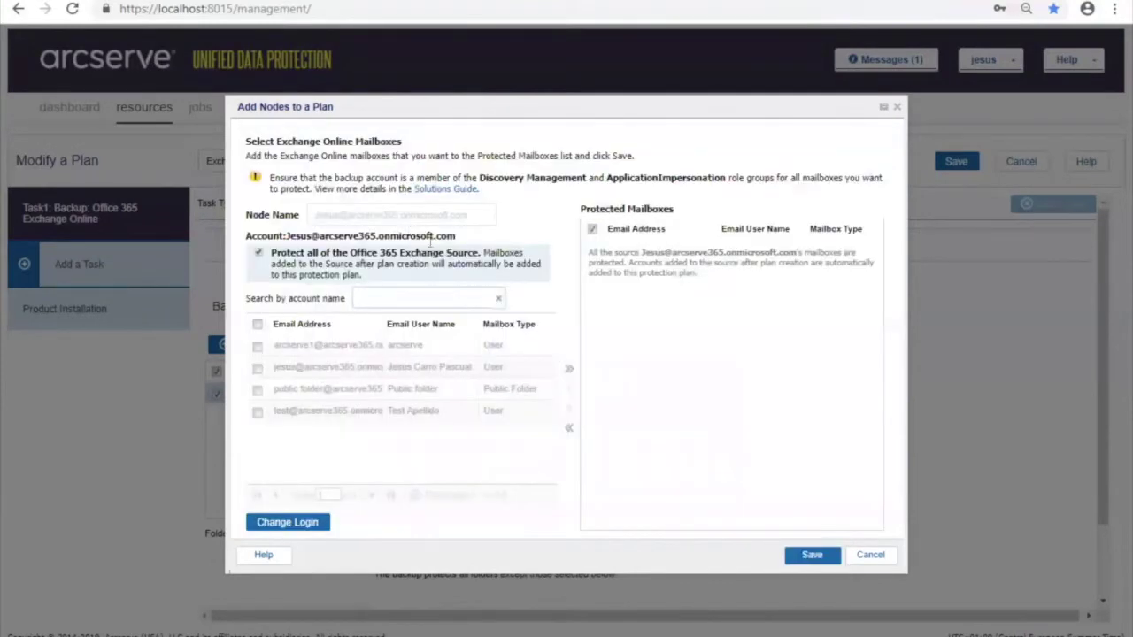
pyautogui.click(872, 558)
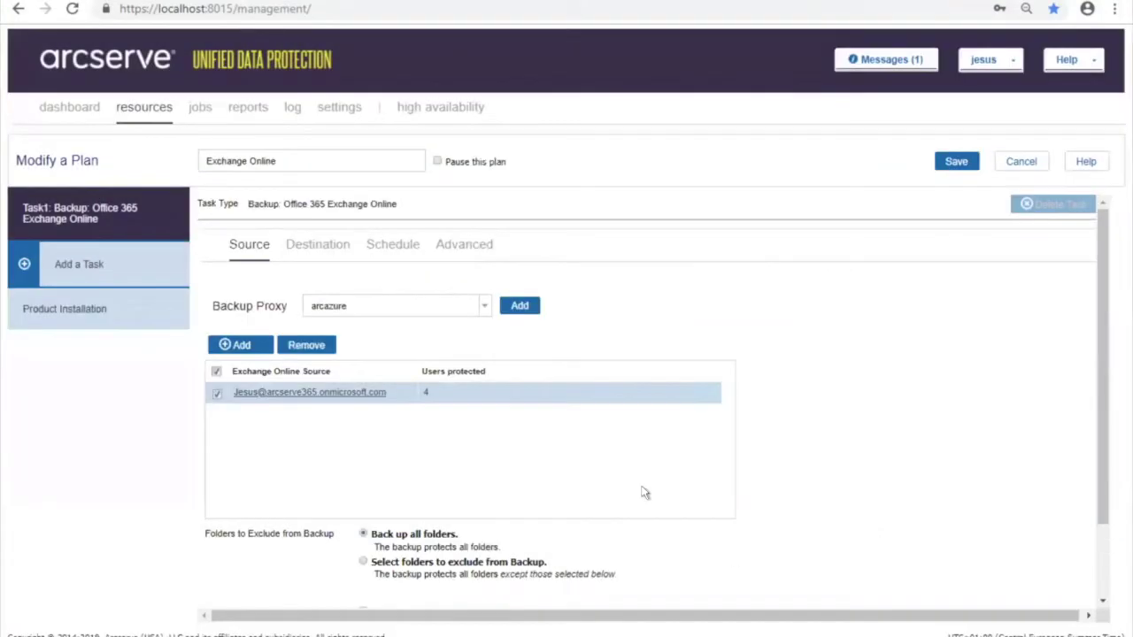
pyautogui.click(341, 246)
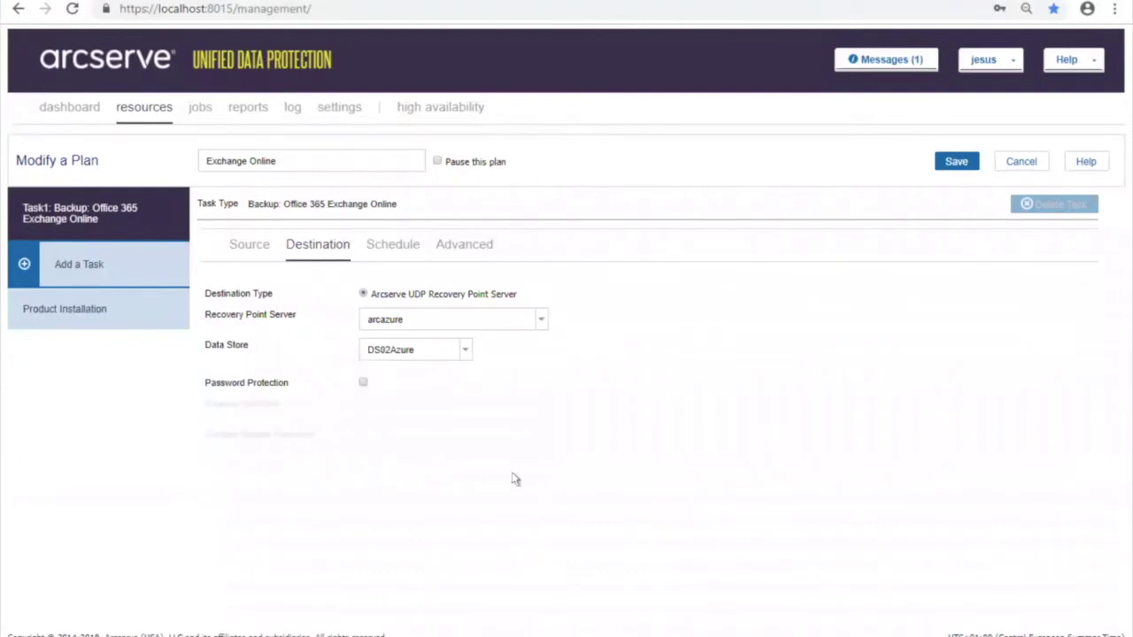
pyautogui.moveTo(133, 226); pyautogui.dragTo(77, 171)
pyautogui.click(77, 170)
pyautogui.doubleClick(97, 161)
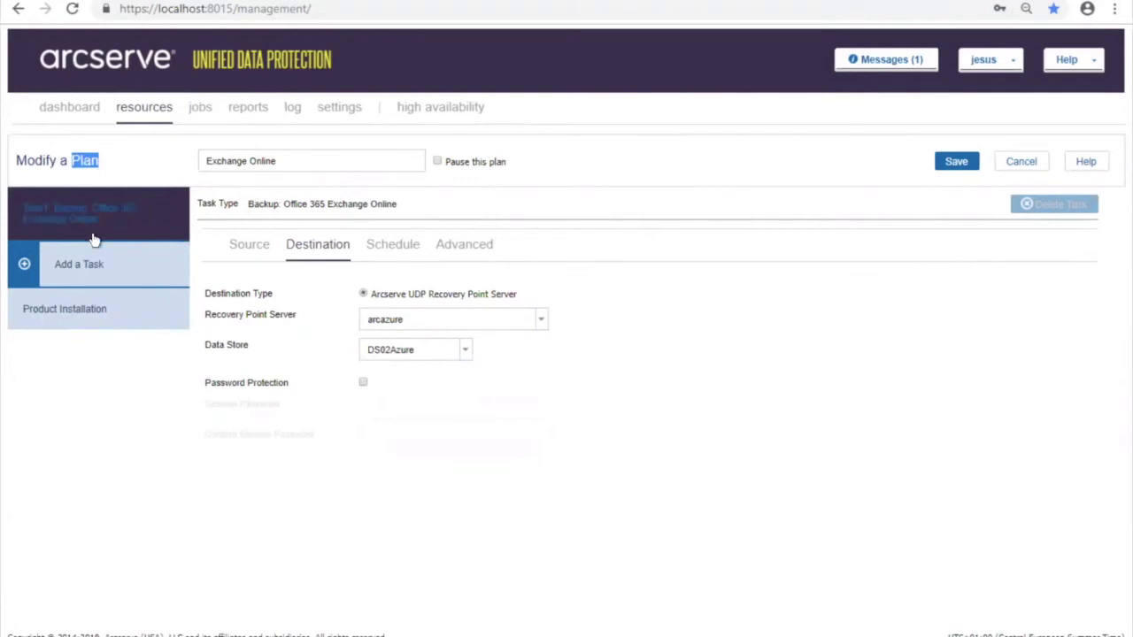
# Add a second task to the Exchange Online plan, view the available task types, and discard the plan changes
pyautogui.click(76, 267)
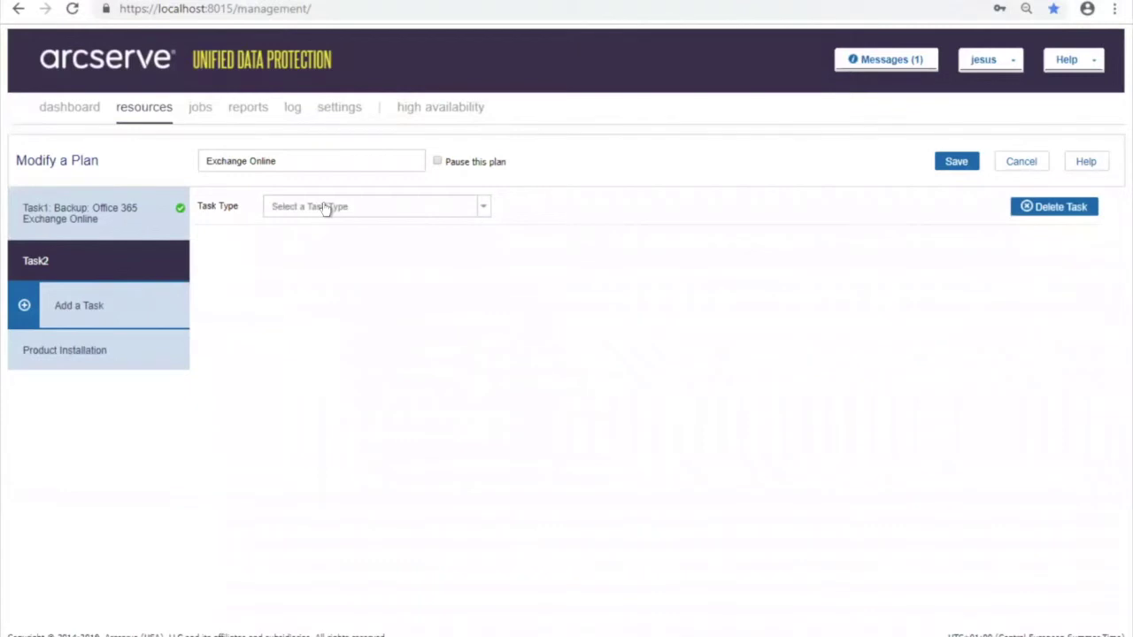
pyautogui.click(326, 208)
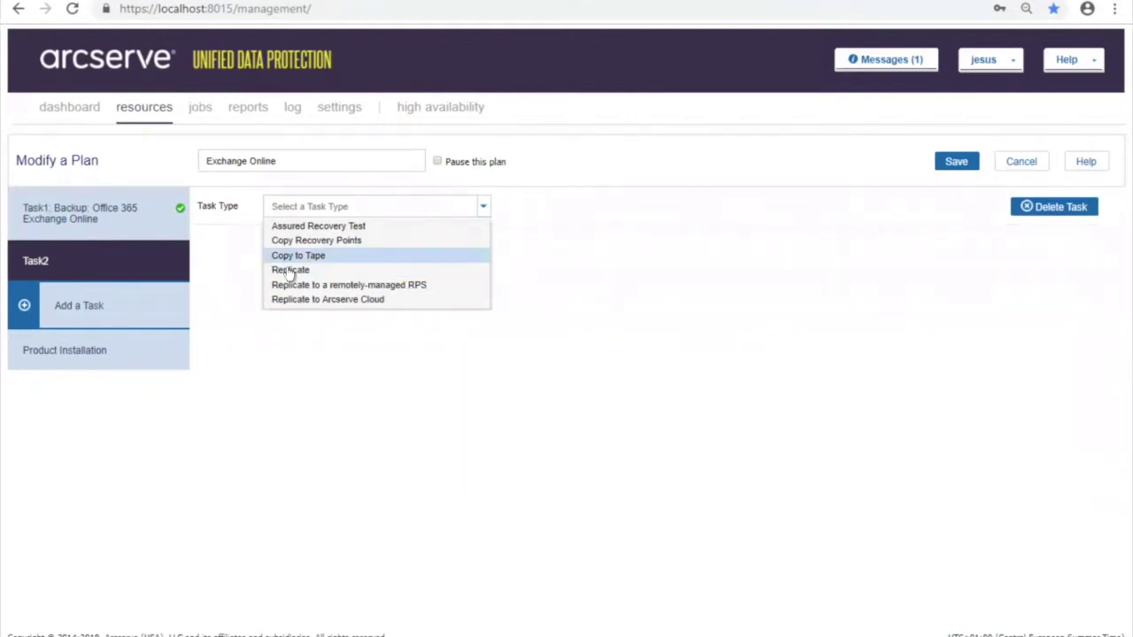
pyautogui.click(779, 182)
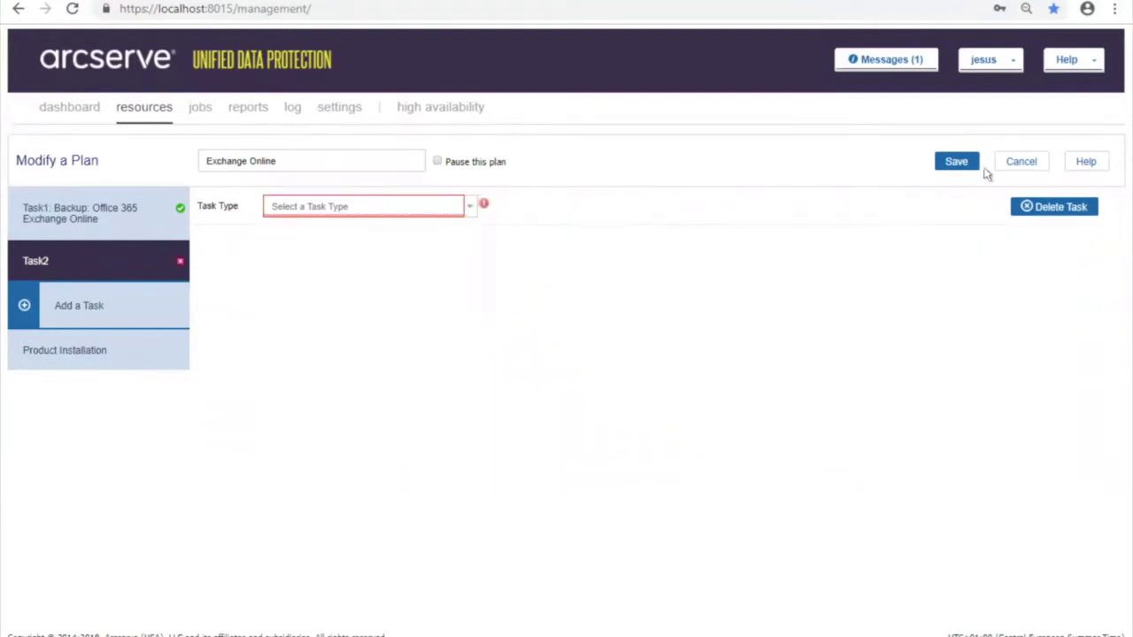
pyautogui.click(1019, 162)
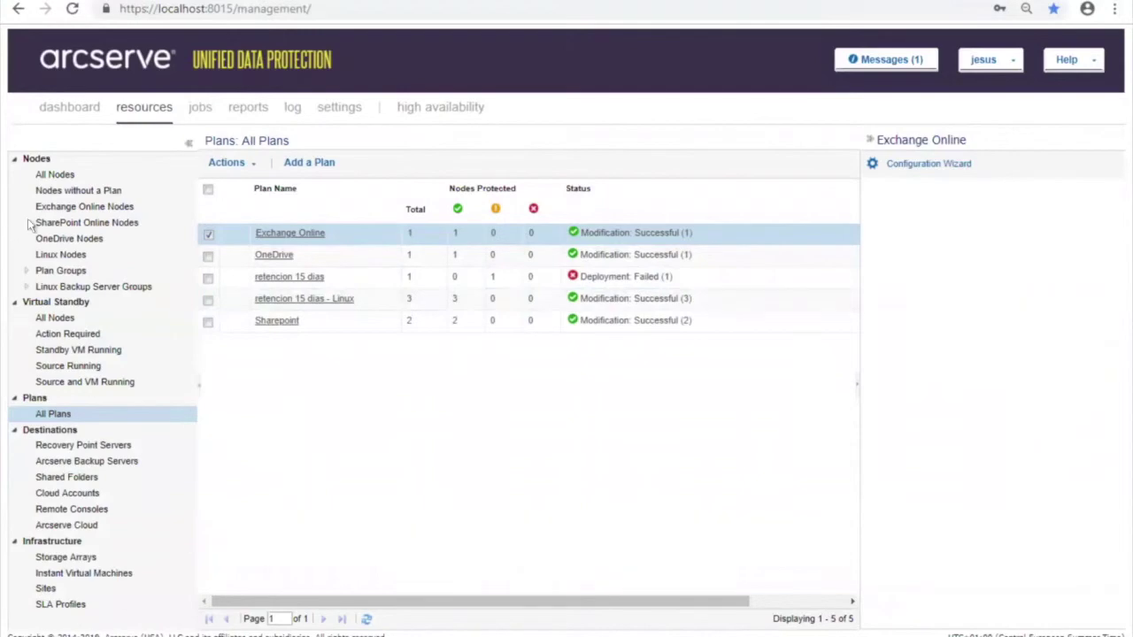
# Start a restore for the OneDrive node from the list of all nodes
pyautogui.click(50, 176)
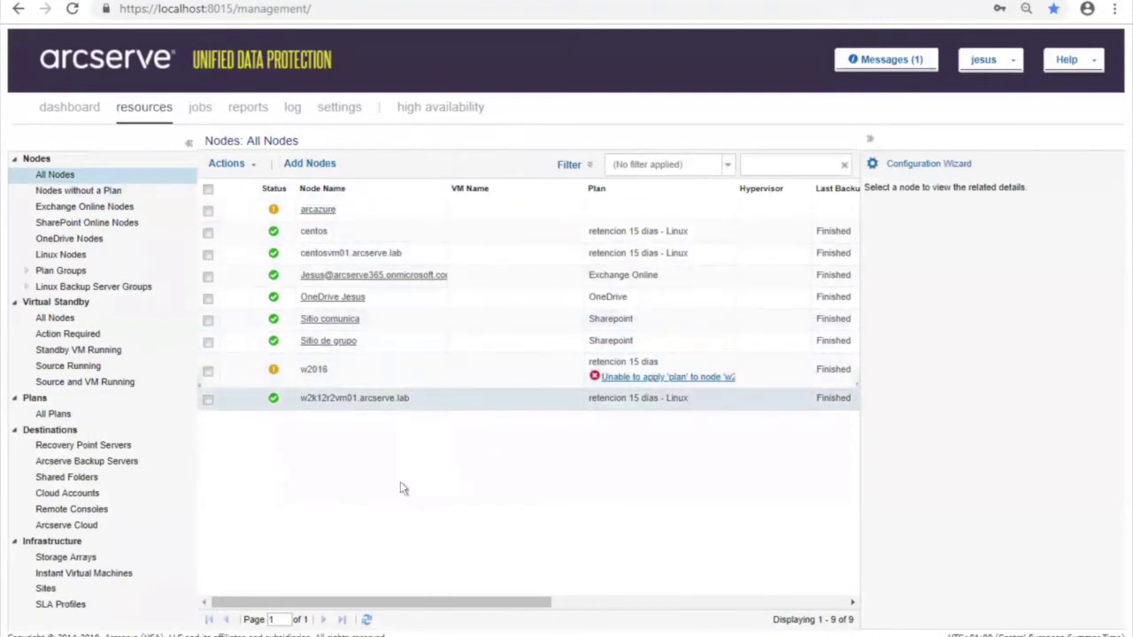
pyautogui.rightClick(315, 305)
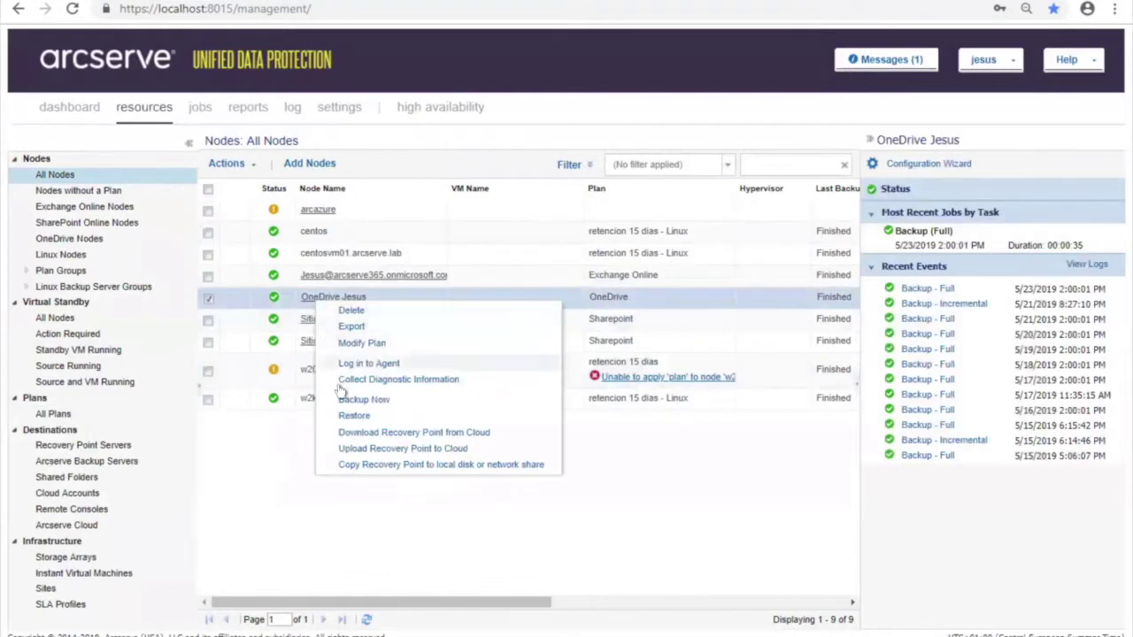
pyautogui.click(347, 415)
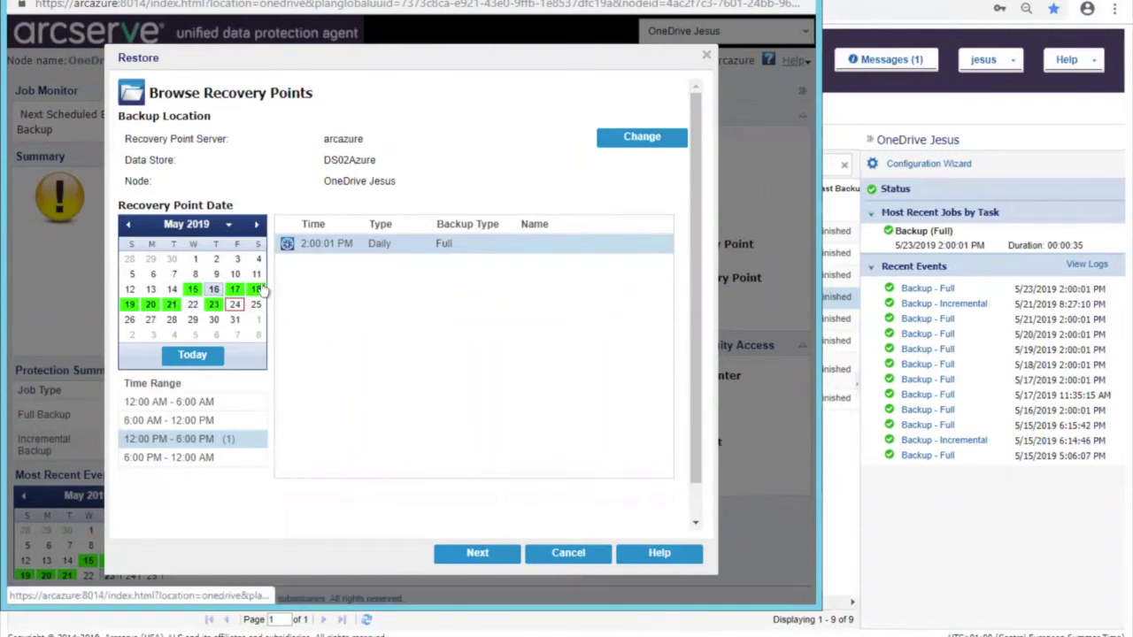
# Browse the first account's OneDrive files in the May 16, 2019 recovery point and close the restore without running it
pyautogui.click(469, 554)
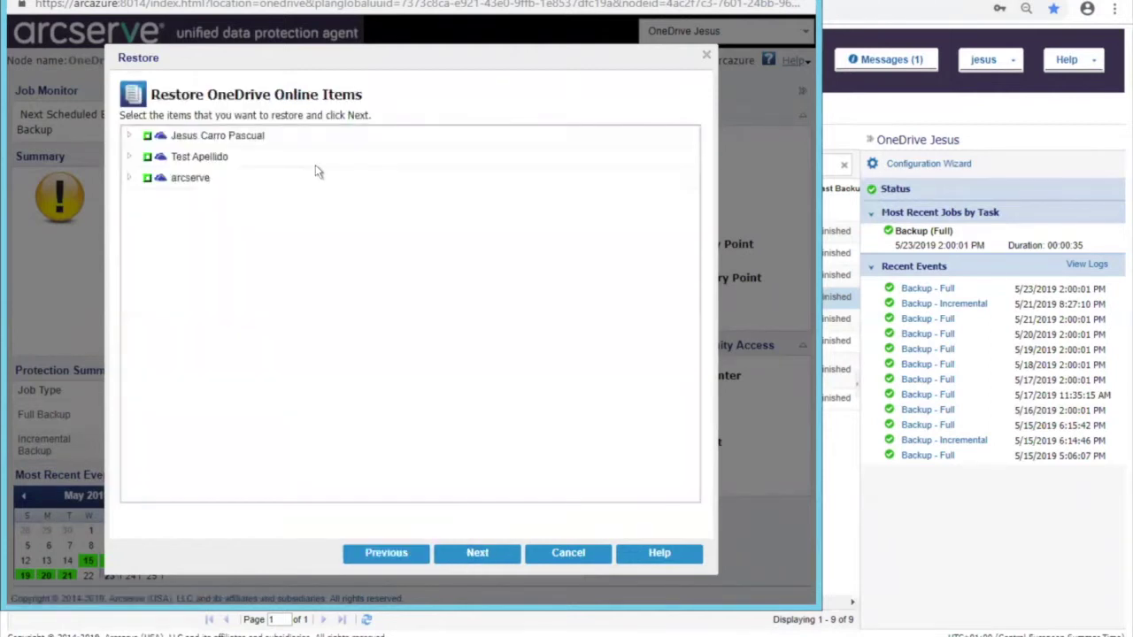
pyautogui.click(131, 137)
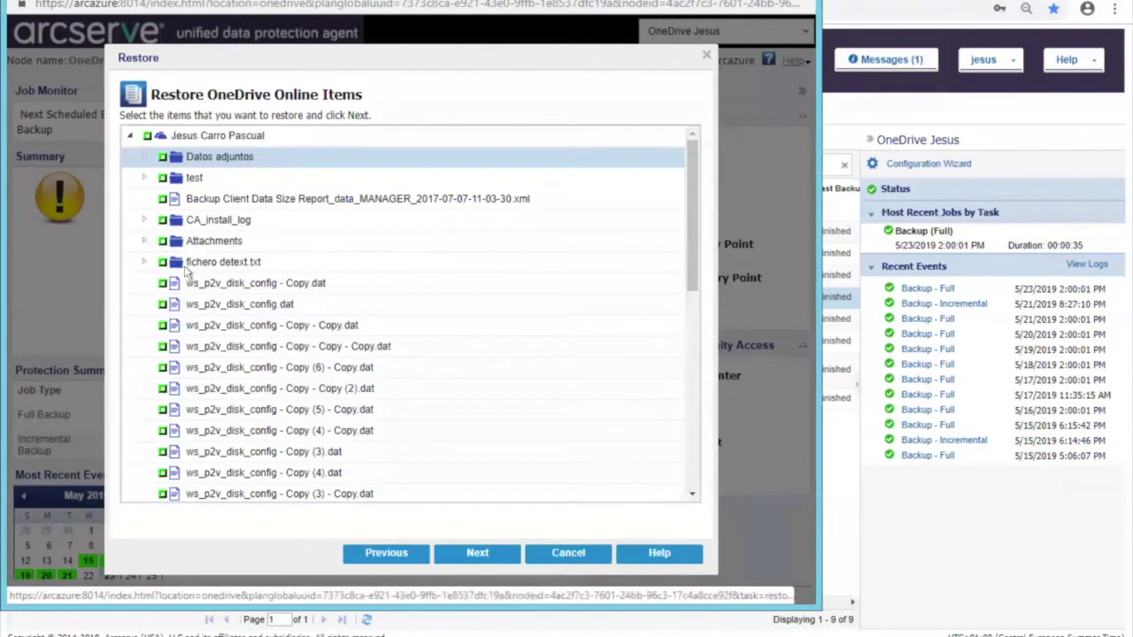
pyautogui.click(254, 327)
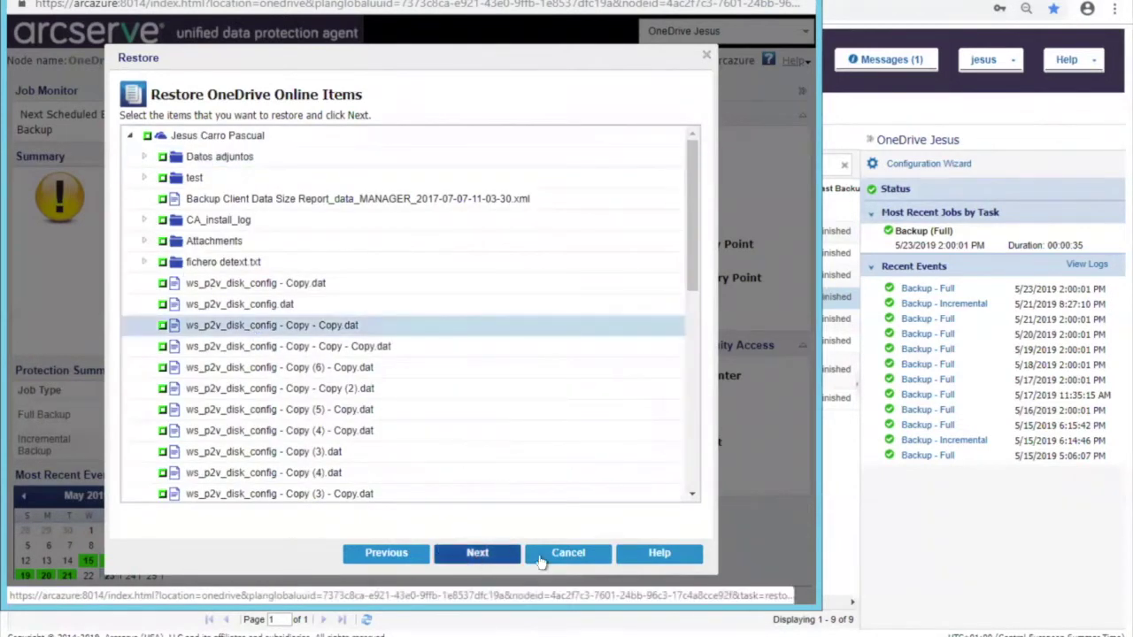
pyautogui.click(706, 55)
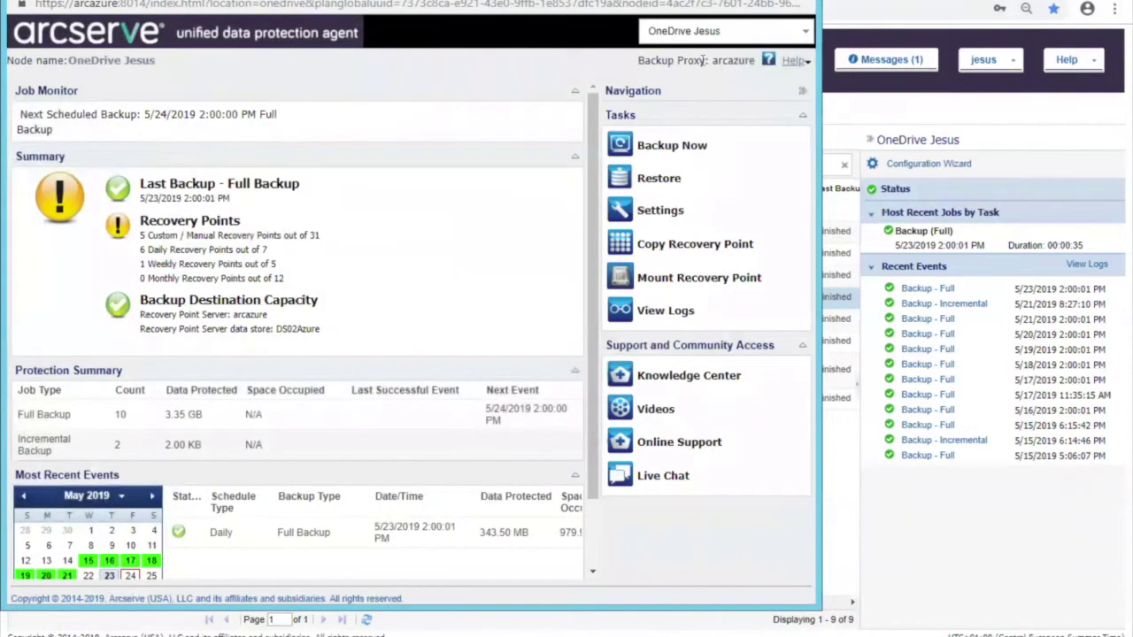
# Mount the OneDrive node's May 20, 2019 2:00:01 PM recovery point to volume T:
pyautogui.click(664, 277)
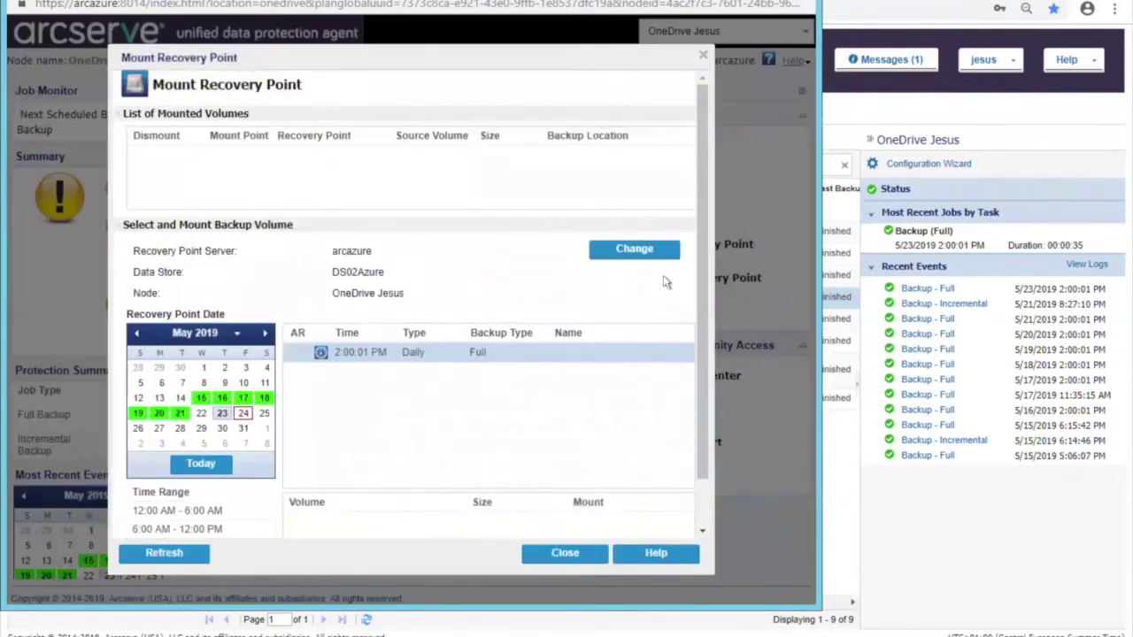
pyautogui.click(160, 415)
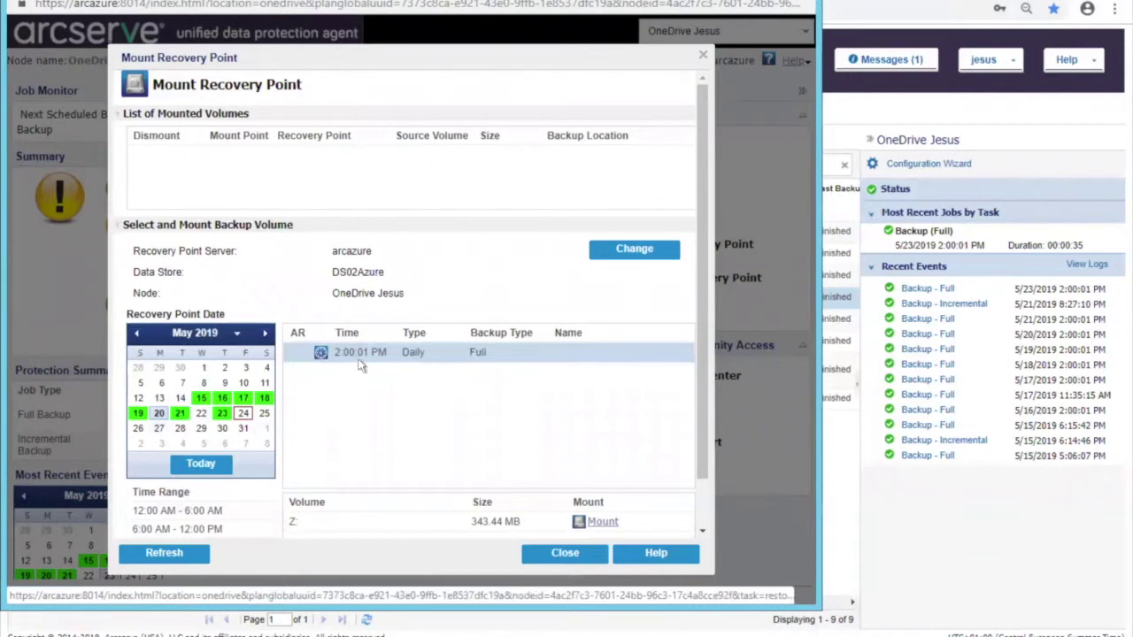
pyautogui.click(602, 523)
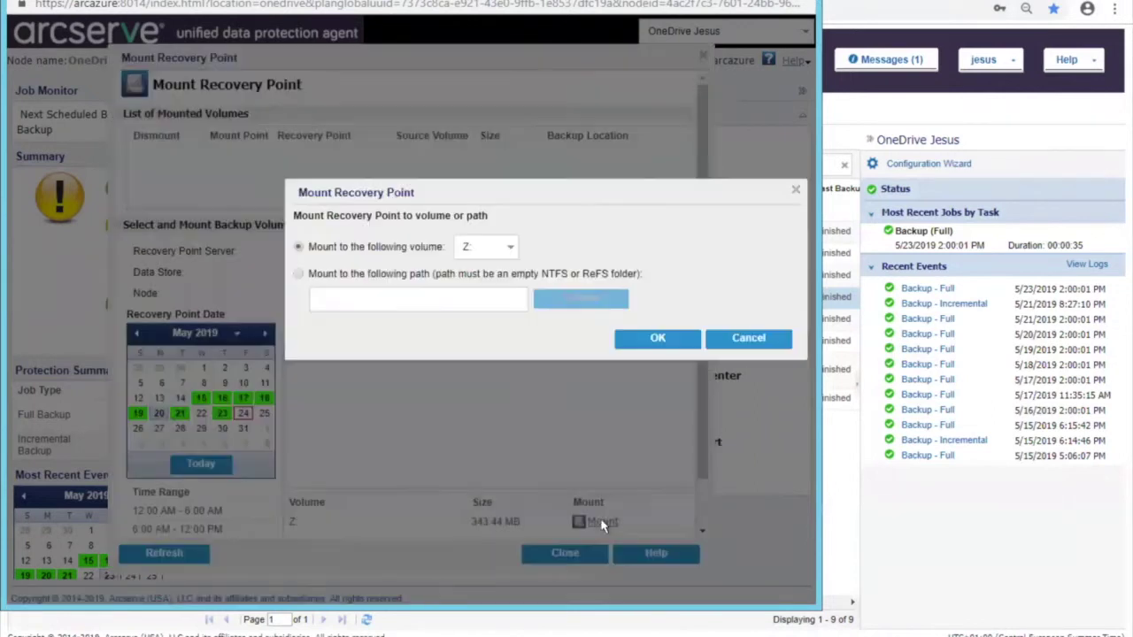
pyautogui.click(488, 247)
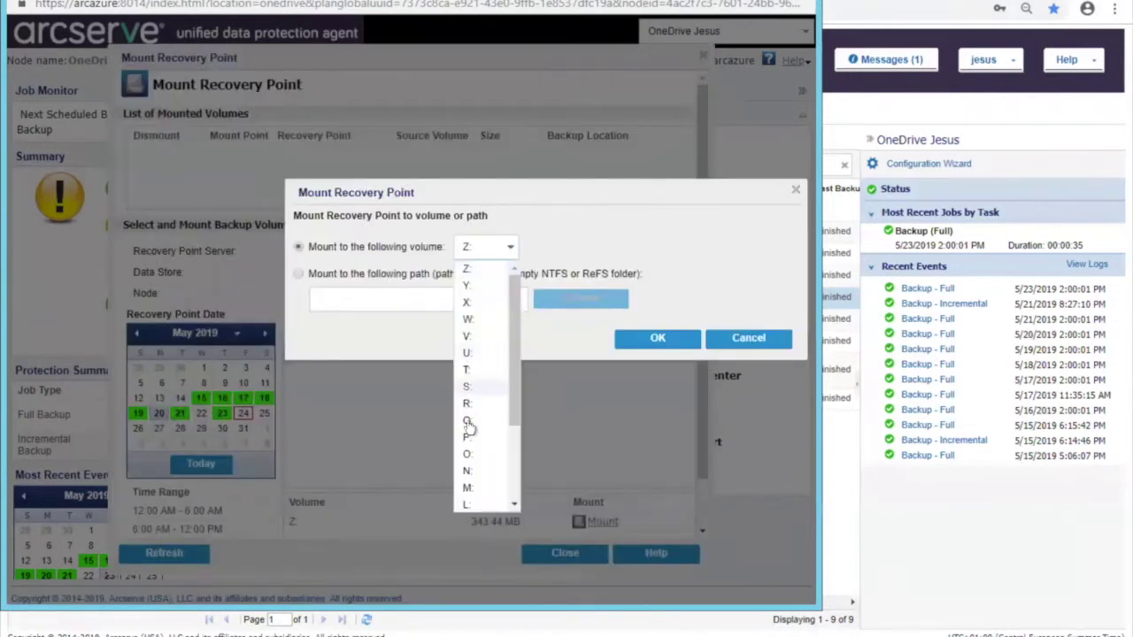
pyautogui.click(467, 369)
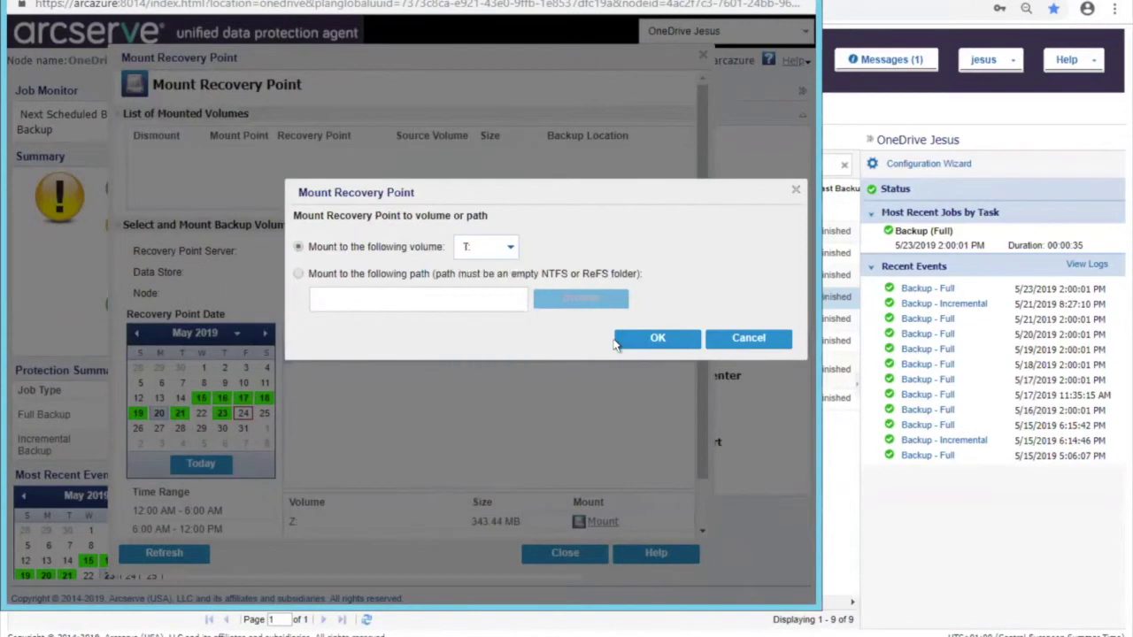
pyautogui.click(654, 338)
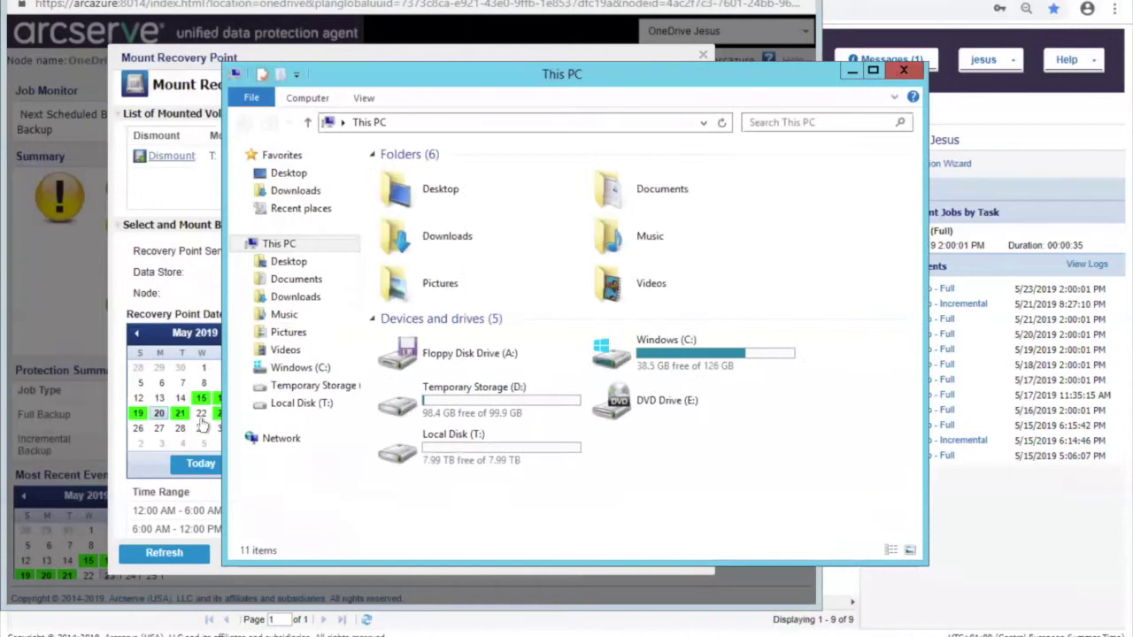
# Switch to File Explorer and browse the mounted T: drive down to the root folder of the first account's OneDrive backup
pyautogui.press('super+e')
pyautogui.doubleClick(454, 449)
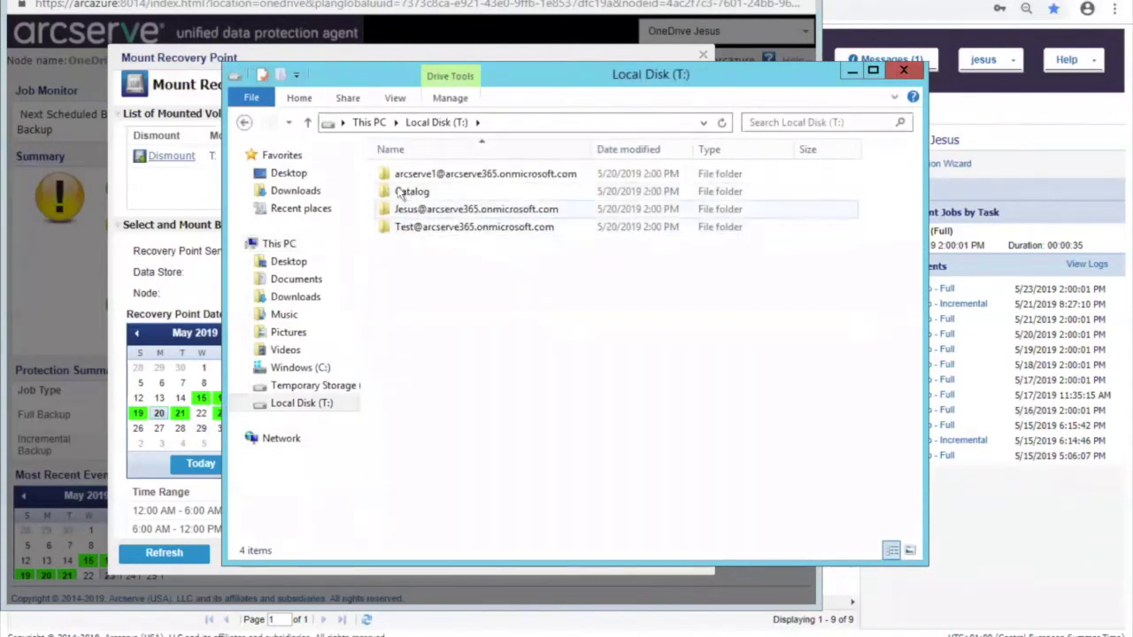
pyautogui.doubleClick(397, 180)
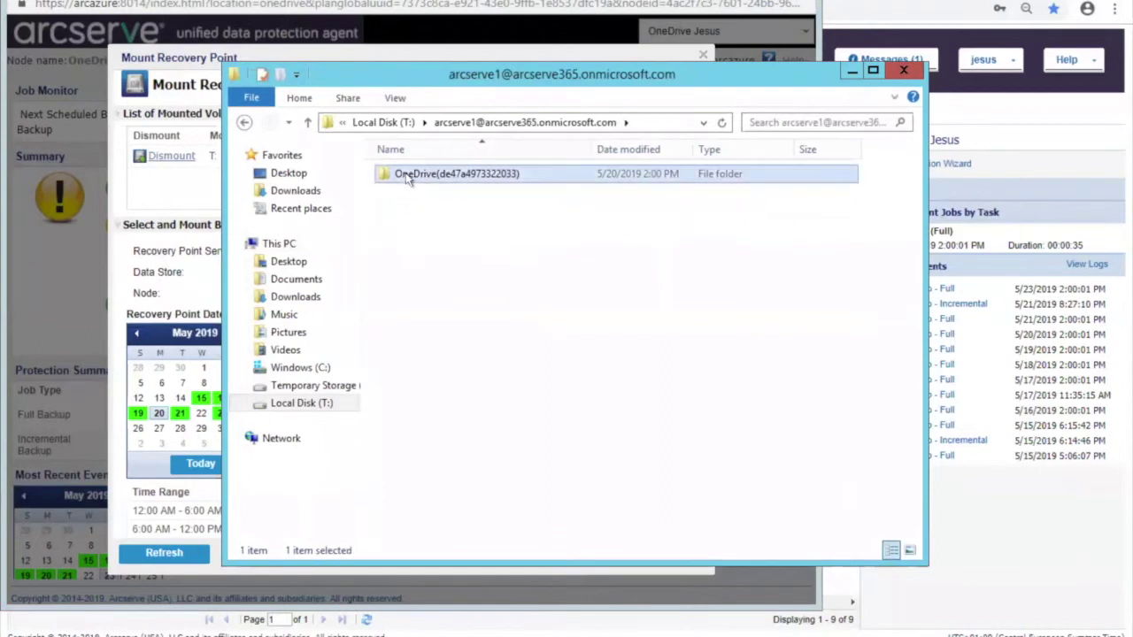
pyautogui.doubleClick(405, 175)
pyautogui.doubleClick(400, 175)
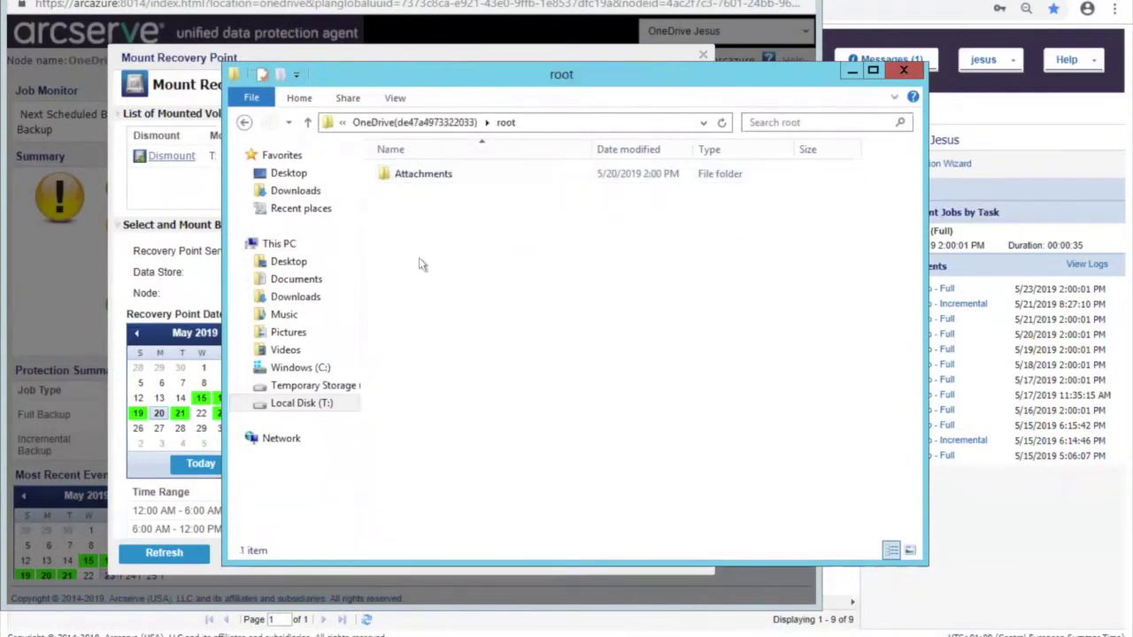
# Check the Attachments folder in the first account's mounted OneDrive backup and return to the top level of the T: drive
pyautogui.doubleClick(397, 174)
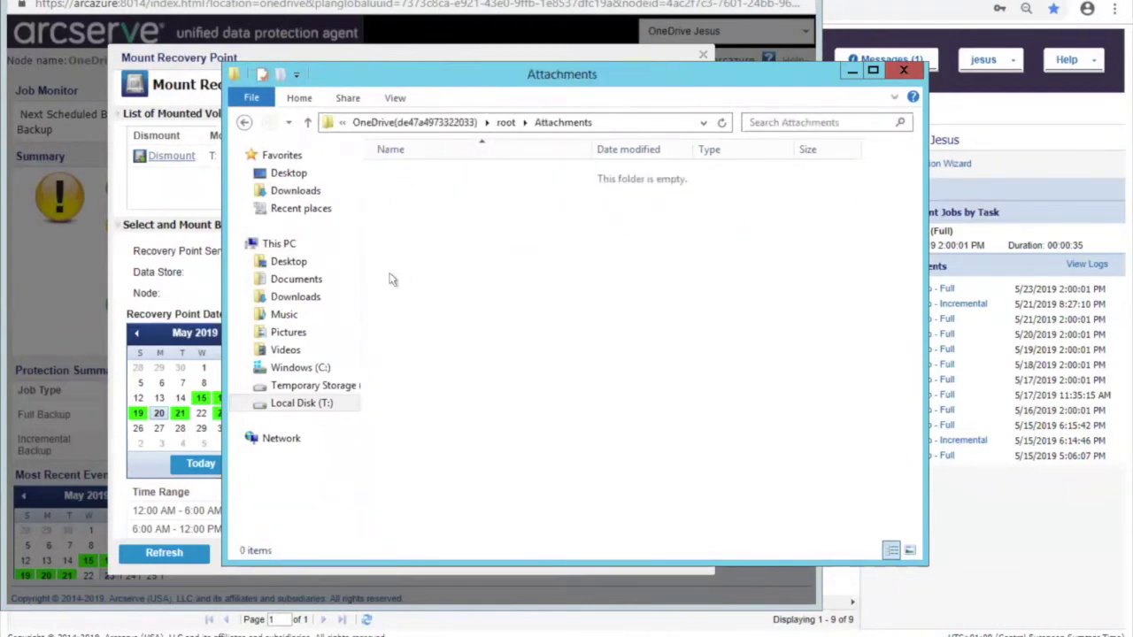
pyautogui.click(405, 124)
pyautogui.click(354, 124)
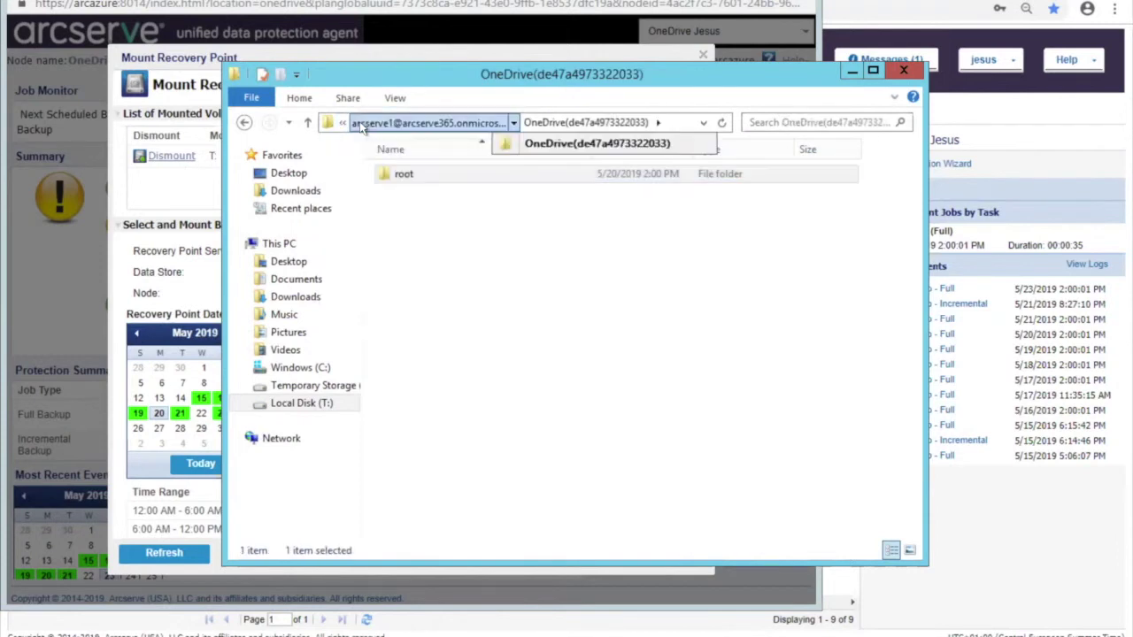
pyautogui.click(343, 127)
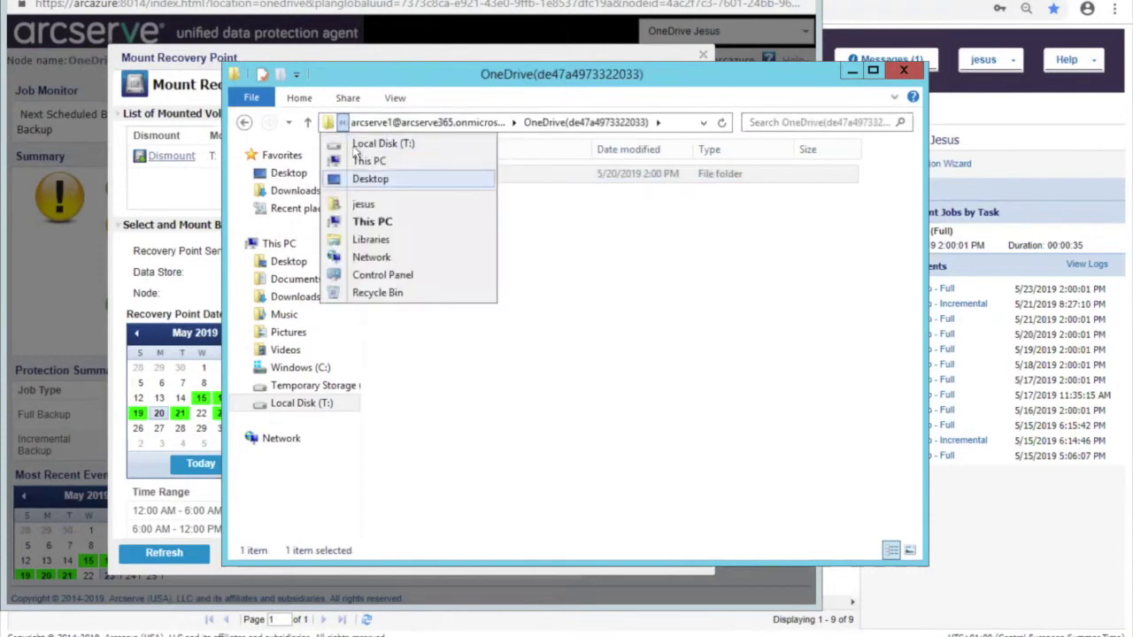
pyautogui.click(324, 156)
pyautogui.click(308, 122)
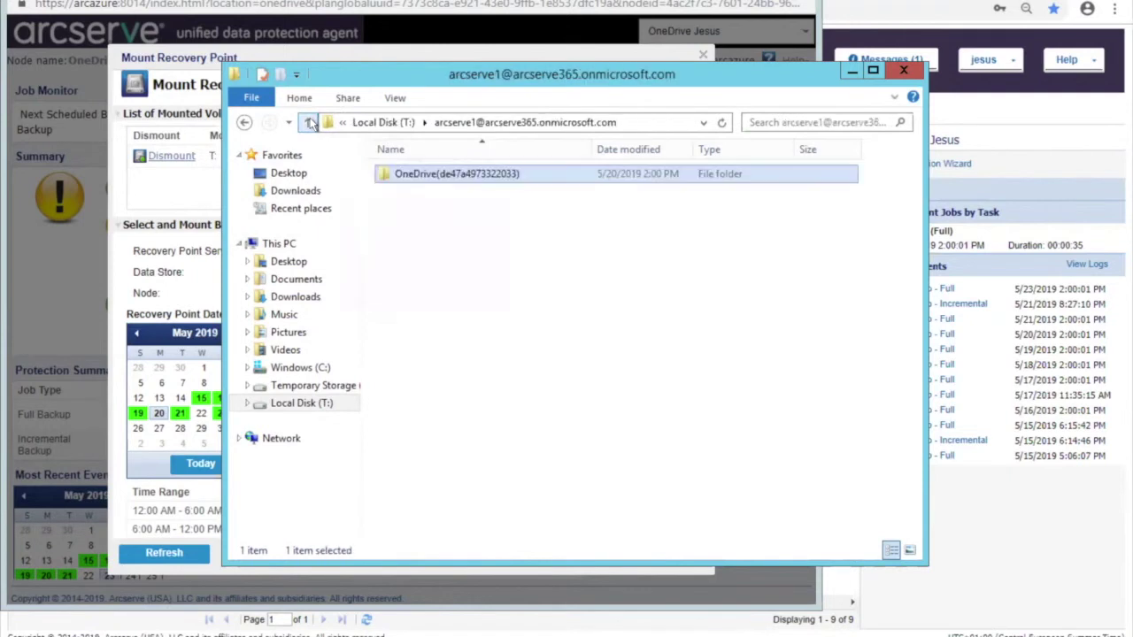
pyautogui.click(308, 122)
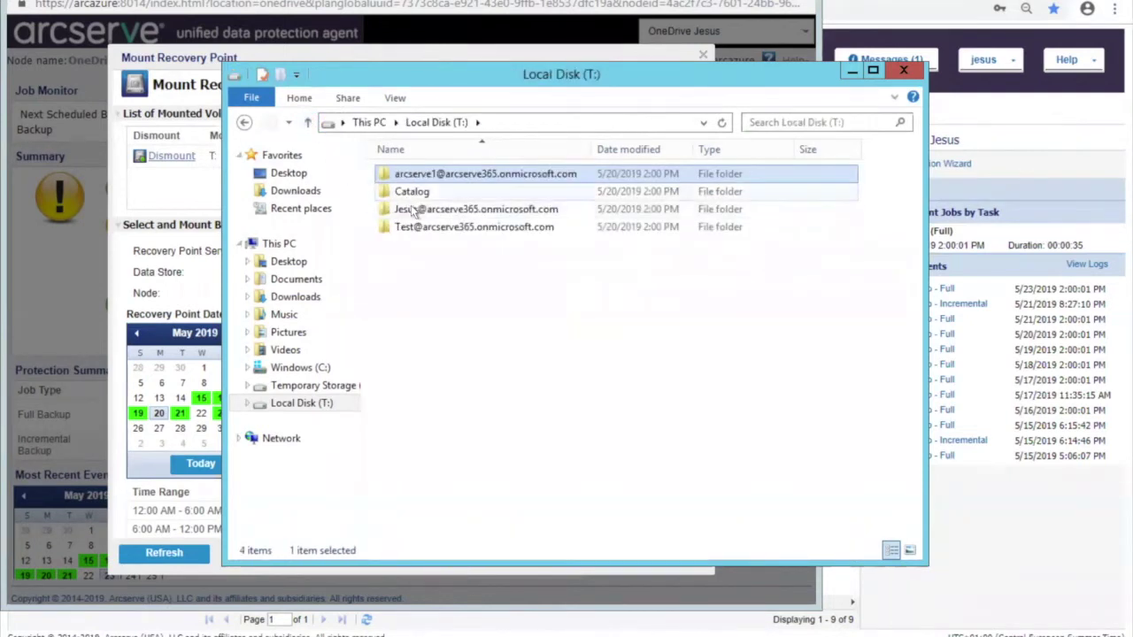
# Browse the second account's mounted OneDrive backup down to its root folder
pyautogui.doubleClick(450, 211)
pyautogui.doubleClick(435, 175)
pyautogui.doubleClick(400, 175)
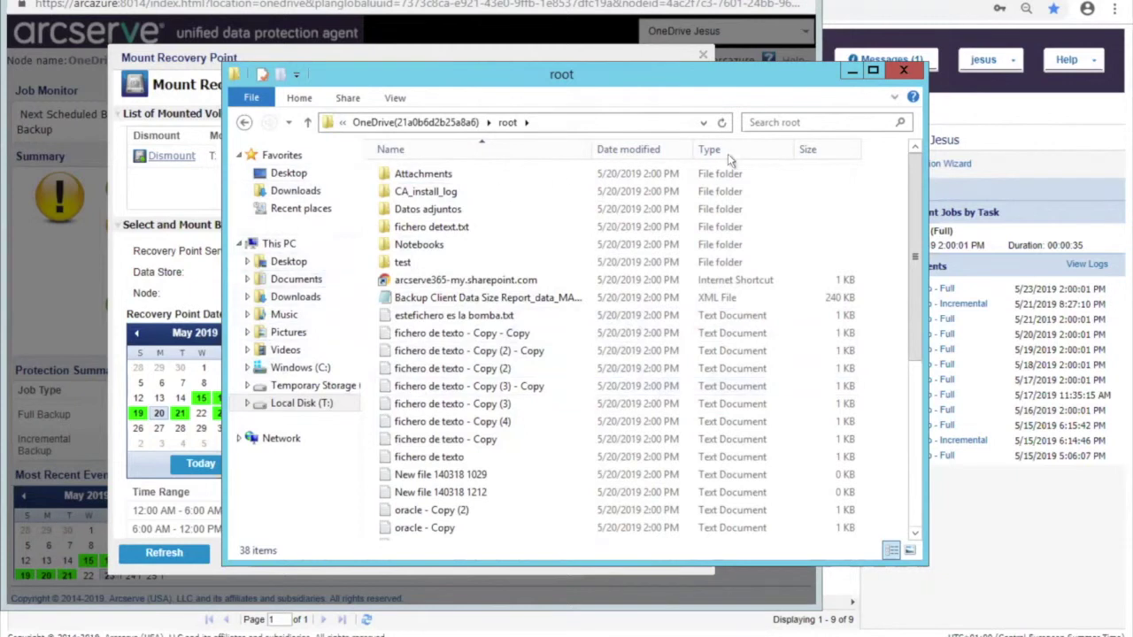
# Close File Explorer, the Mount Recovery Point dialog and the agent window to return to the list of all nodes
pyautogui.click(901, 72)
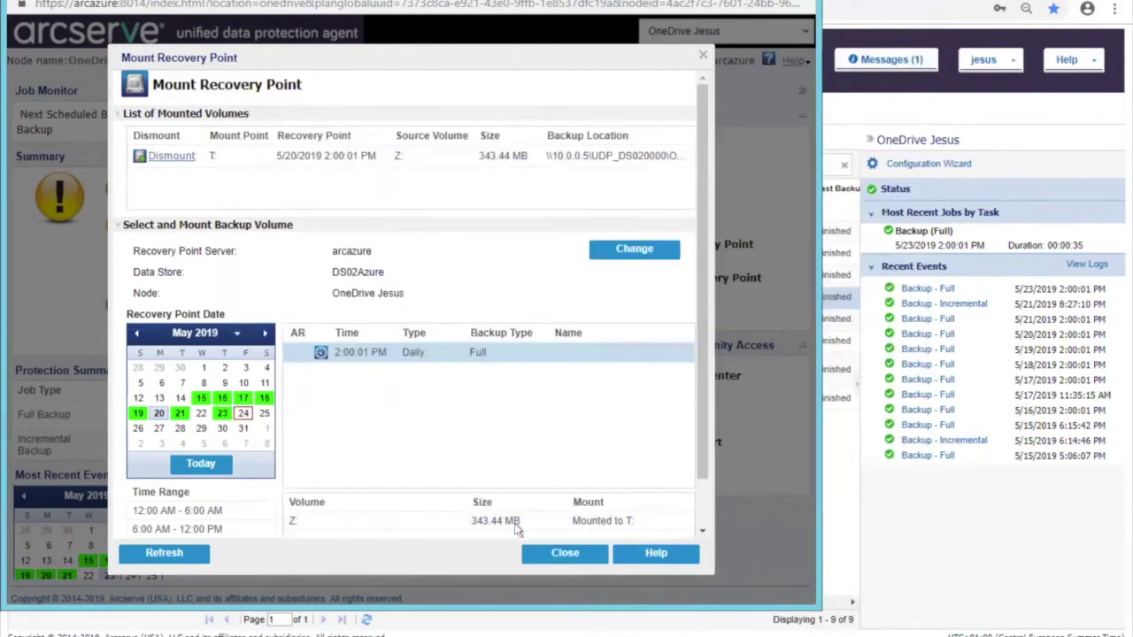
pyautogui.click(562, 555)
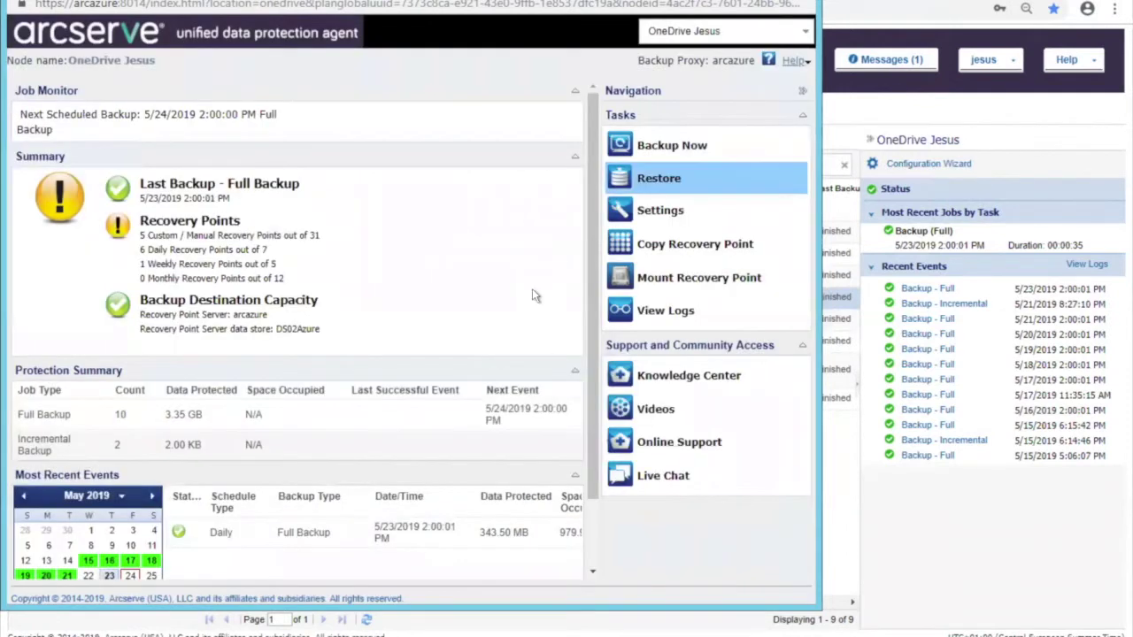
pyautogui.hotkey('ctrl', 'w')
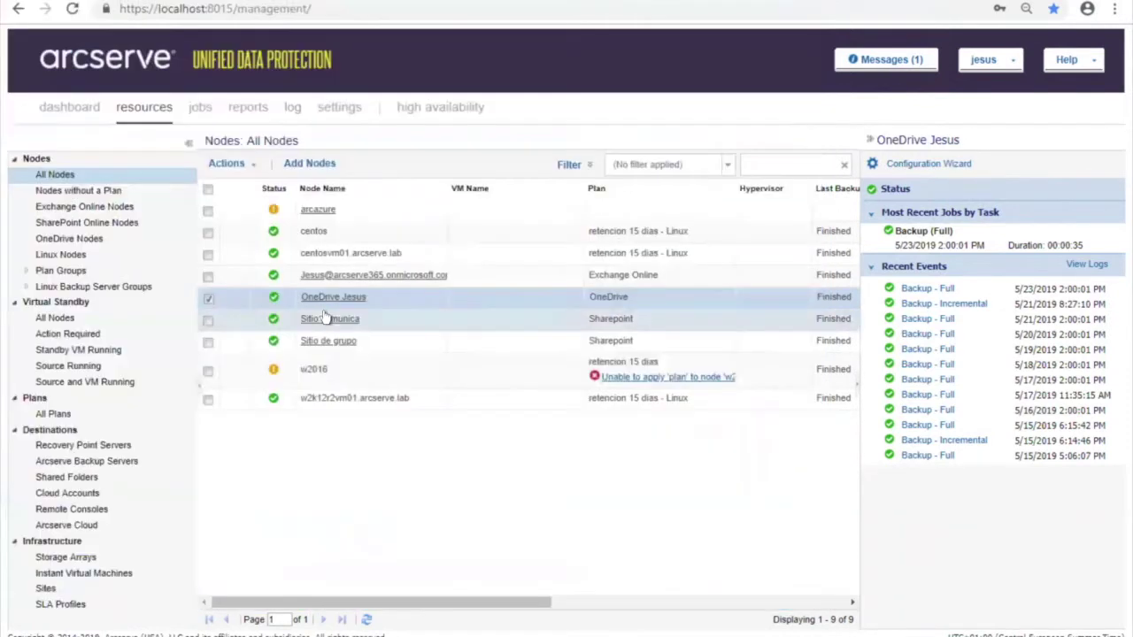
# Start a restore for the Exchange Online node and look through the adjacent months in the recovery point calendar
pyautogui.rightClick(394, 275)
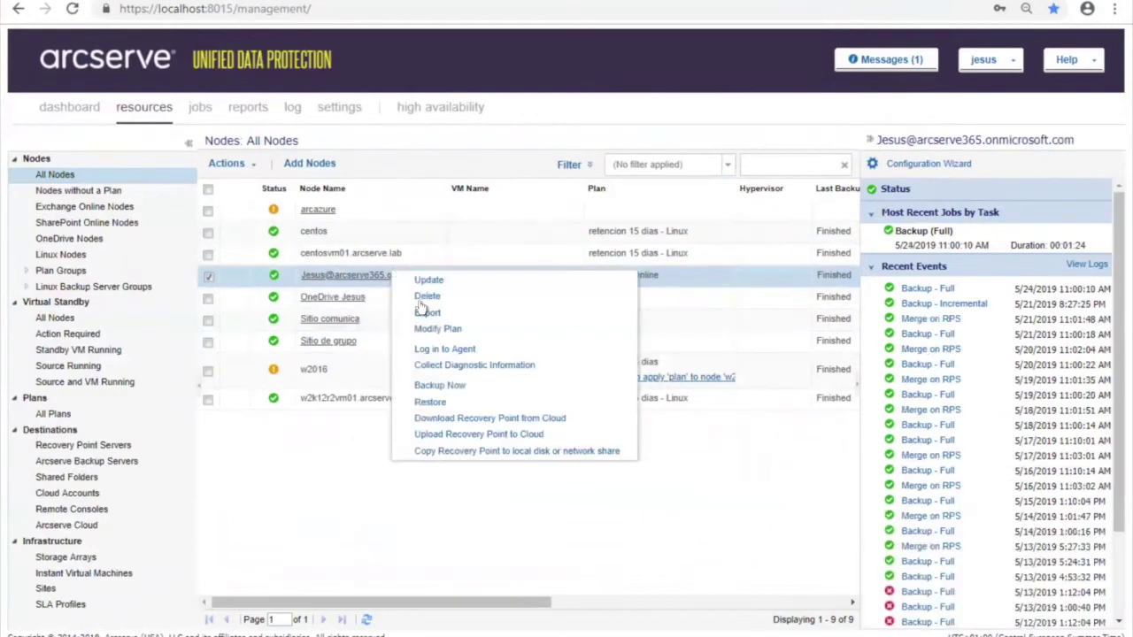
pyautogui.click(422, 400)
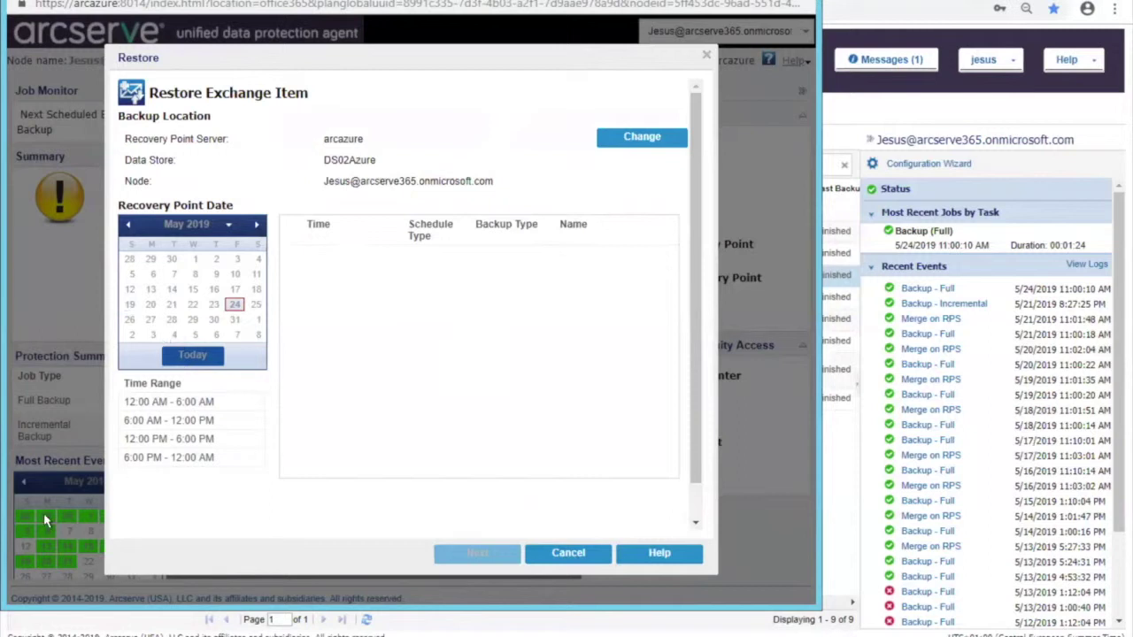
pyautogui.click(128, 225)
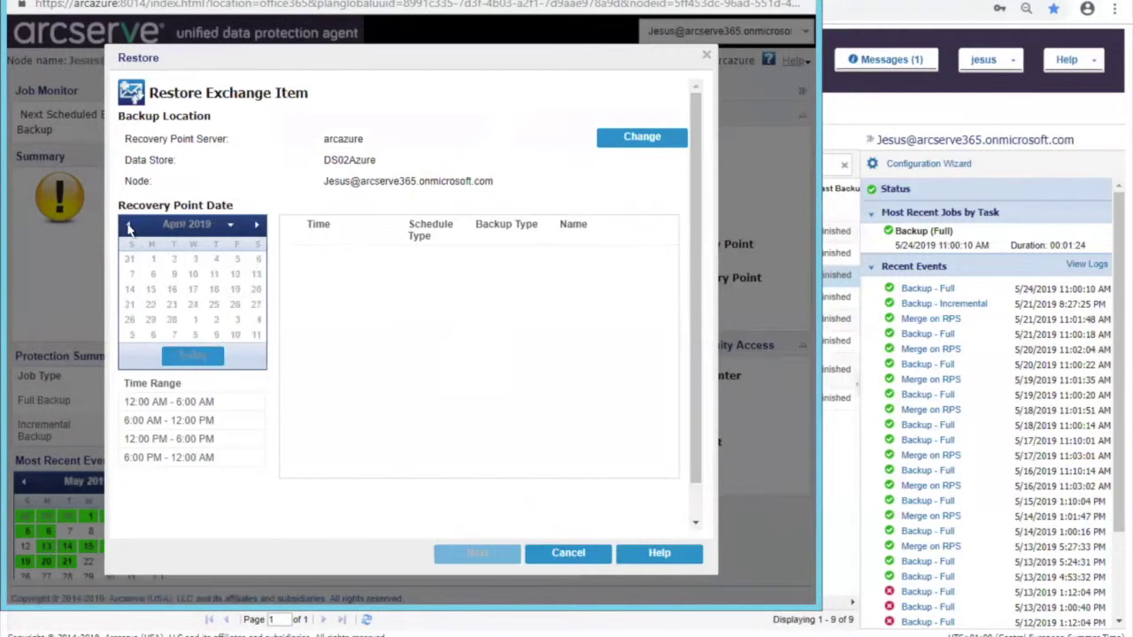
pyautogui.click(257, 225)
pyautogui.click(257, 225)
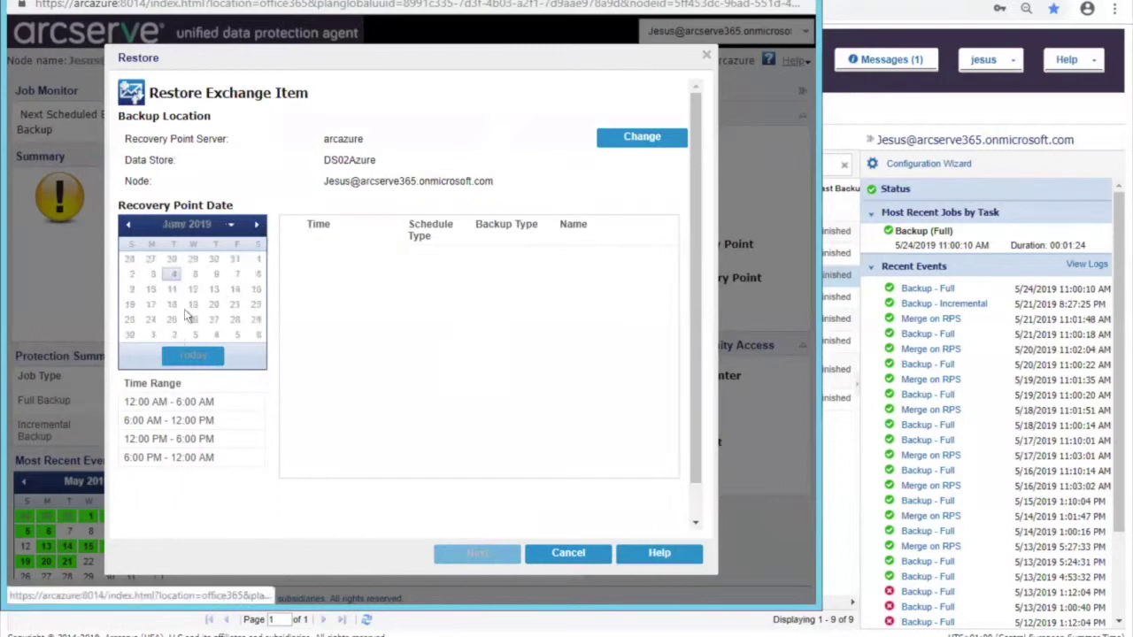
pyautogui.click(566, 557)
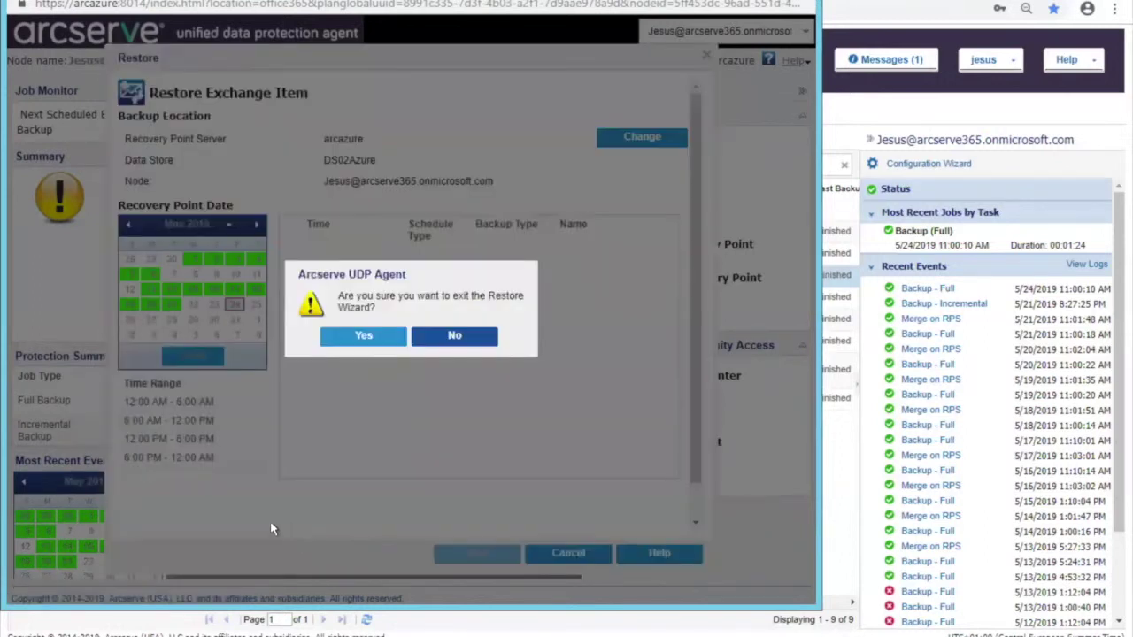
pyautogui.click(447, 336)
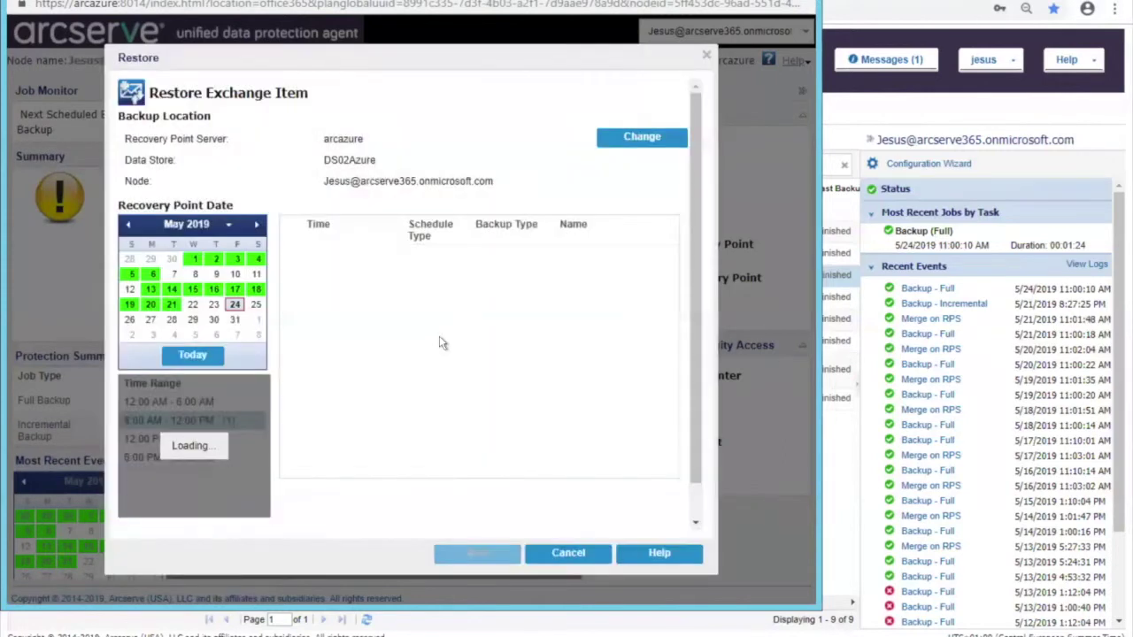
# Open the Exchange Online node's May 24, 2019 11:00:10 AM recovery point and select the first mailbox to browse its folders
pyautogui.click(235, 304)
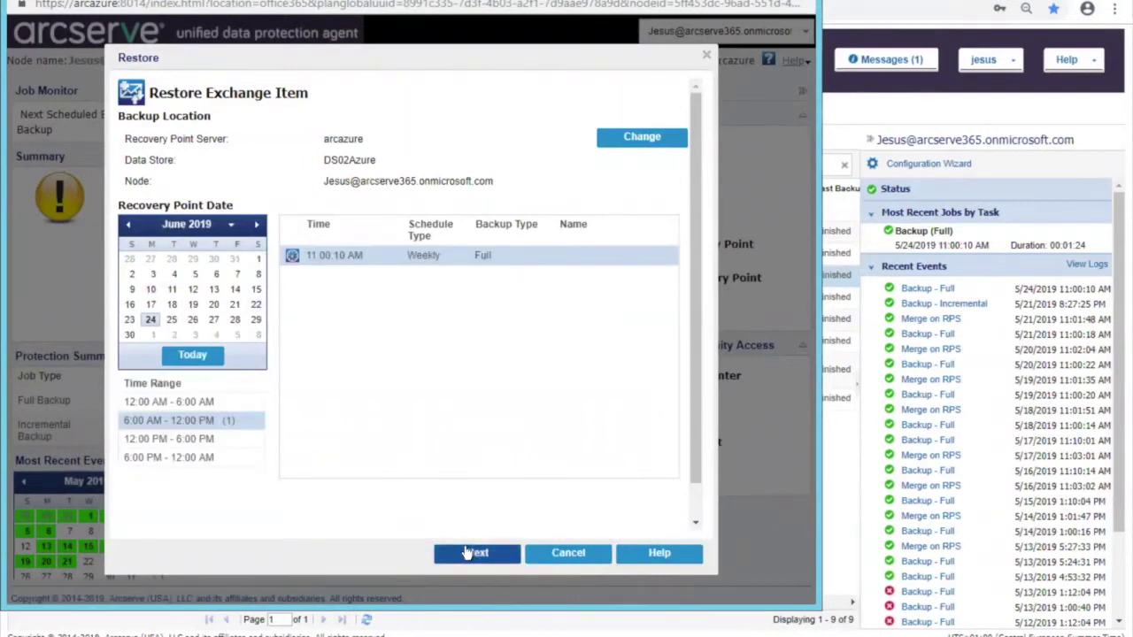
pyautogui.click(468, 552)
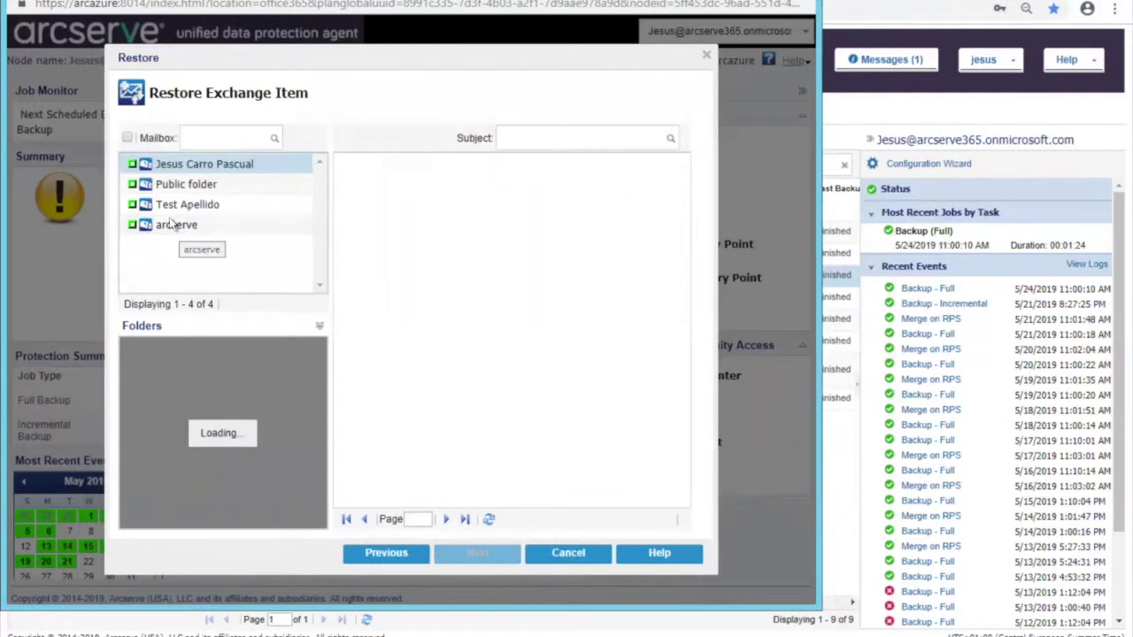
pyautogui.click(146, 166)
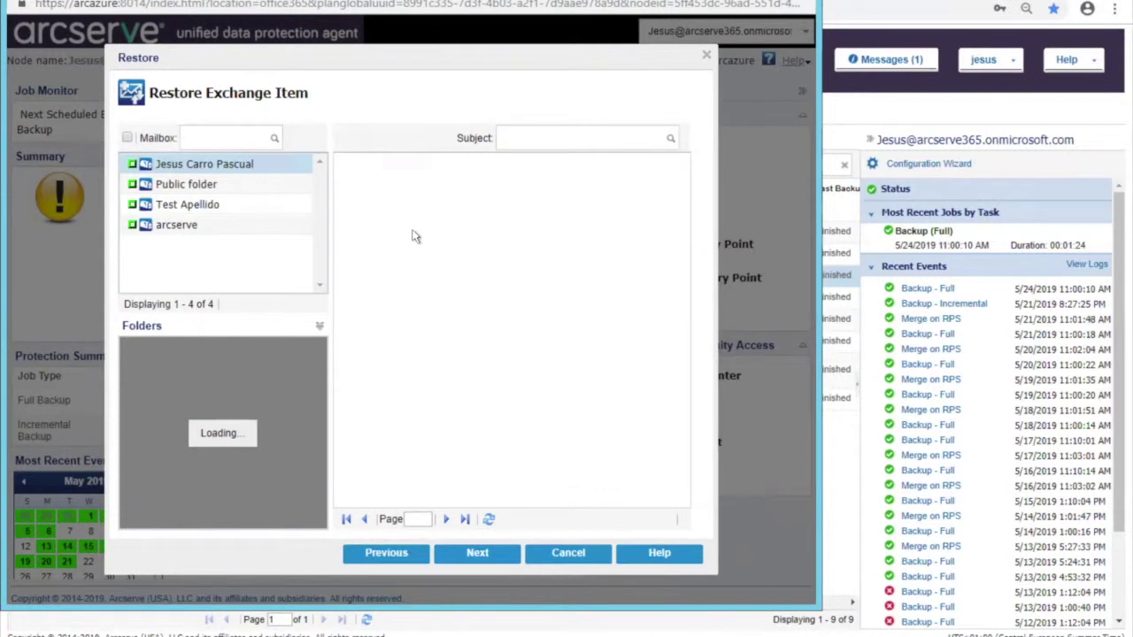
# Leave the Exchange item restore without running it and return to the list of all nodes
pyautogui.moveTo(257, 55); pyautogui.dragTo(311, 30)
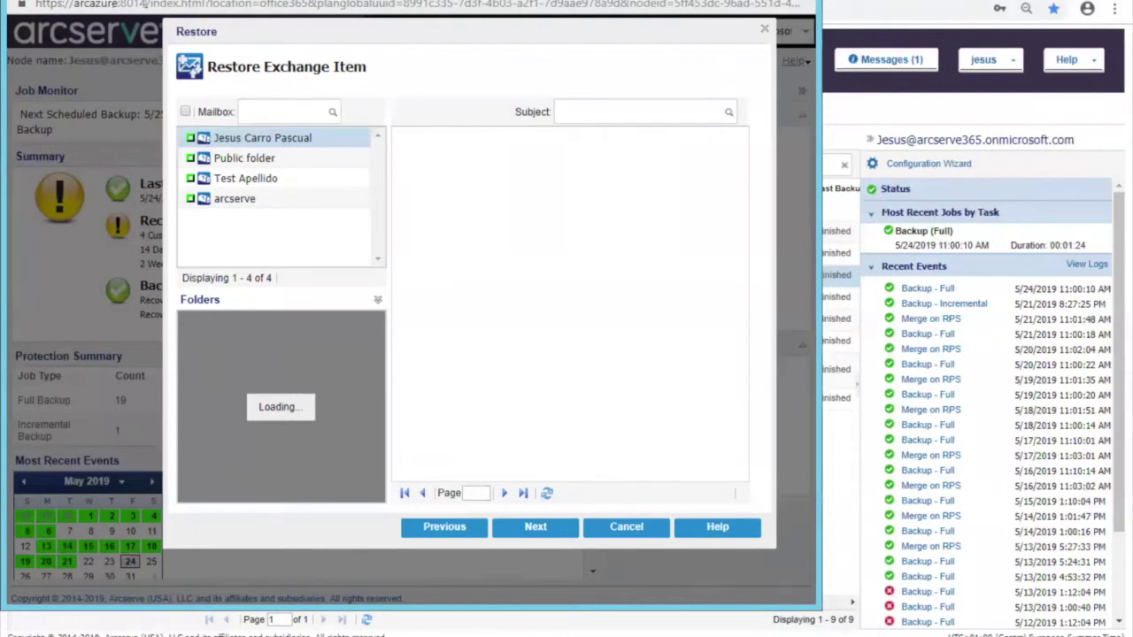
pyautogui.doubleClick(142, 4)
pyautogui.moveTo(125, 5); pyautogui.dragTo(86, 3)
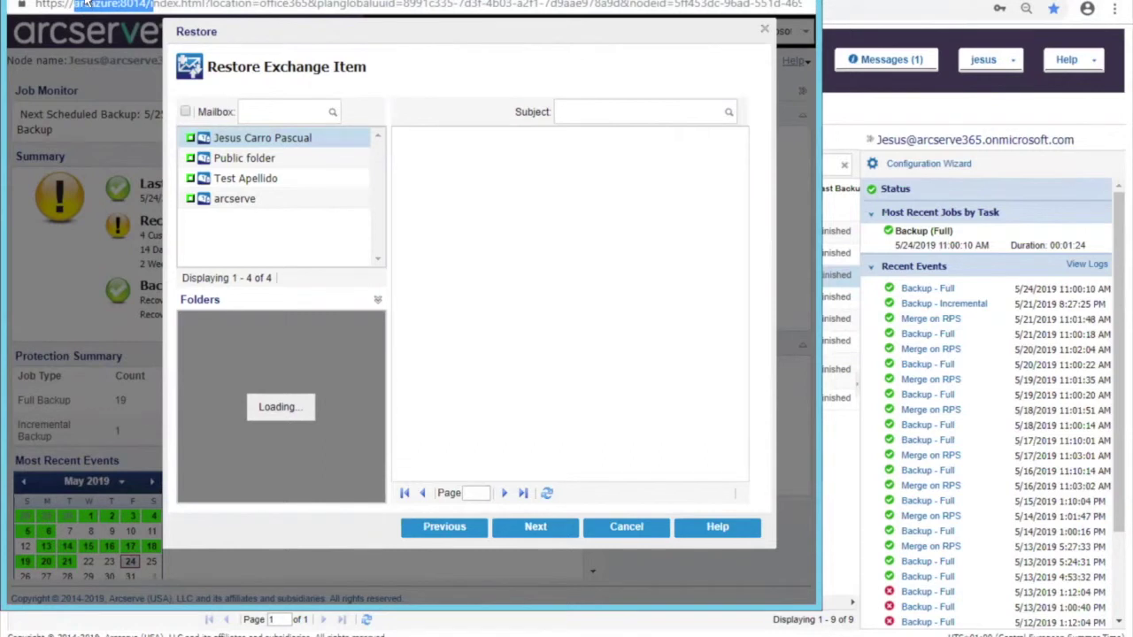
pyautogui.click(213, 146)
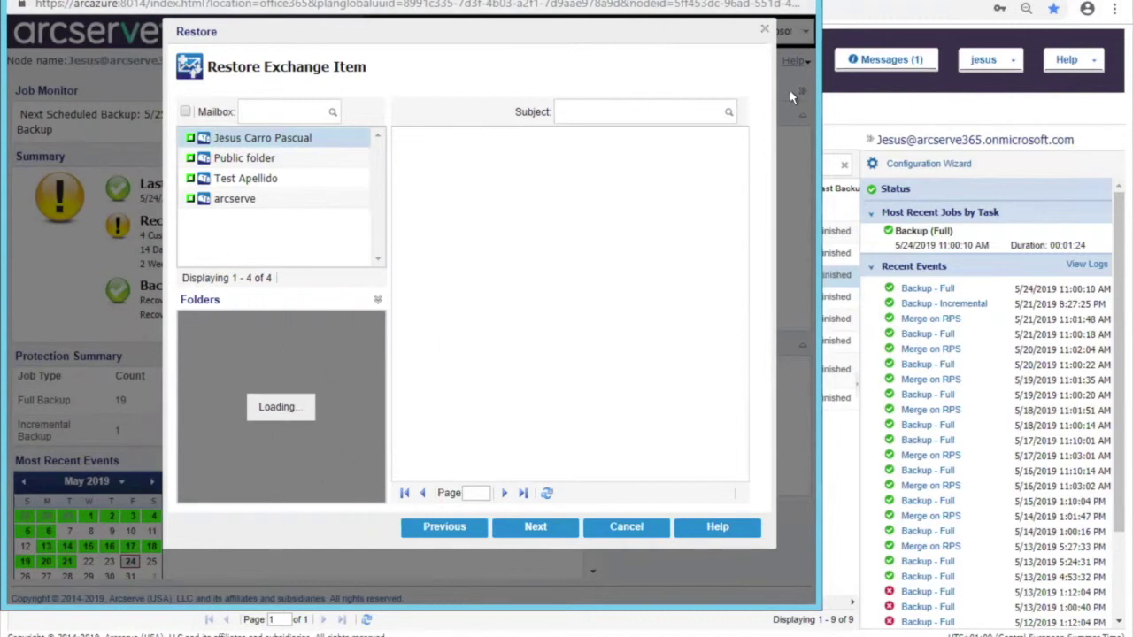
pyautogui.click(893, 7)
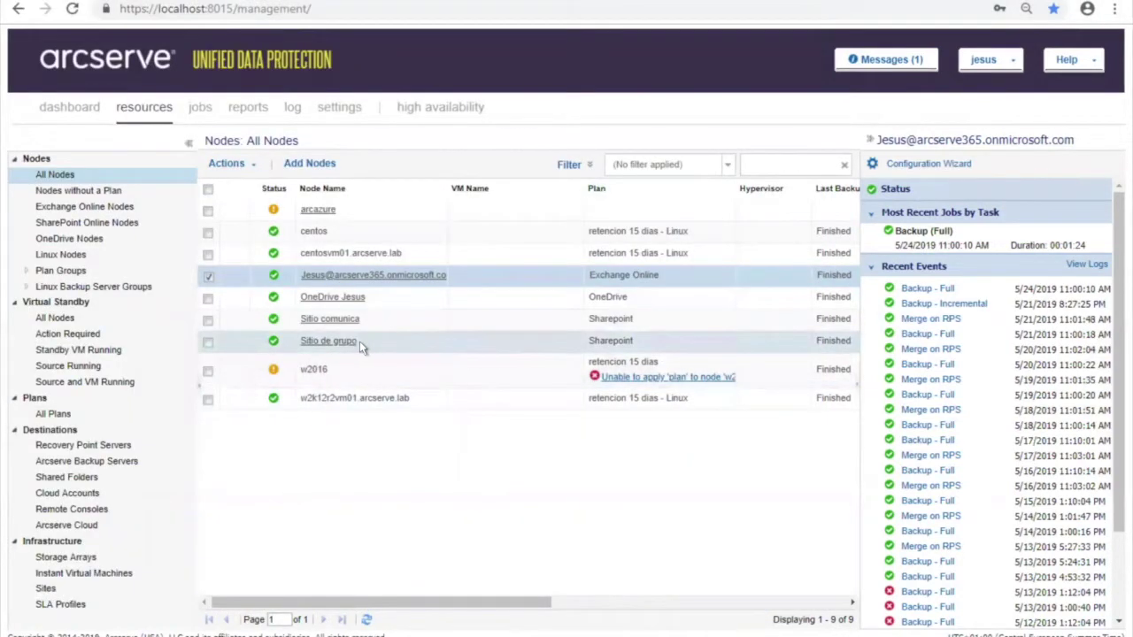
# Start a restore for the Sitio de grupo node using its May 17, 2019 4:00:04 PM full recovery point
pyautogui.rightClick(325, 347)
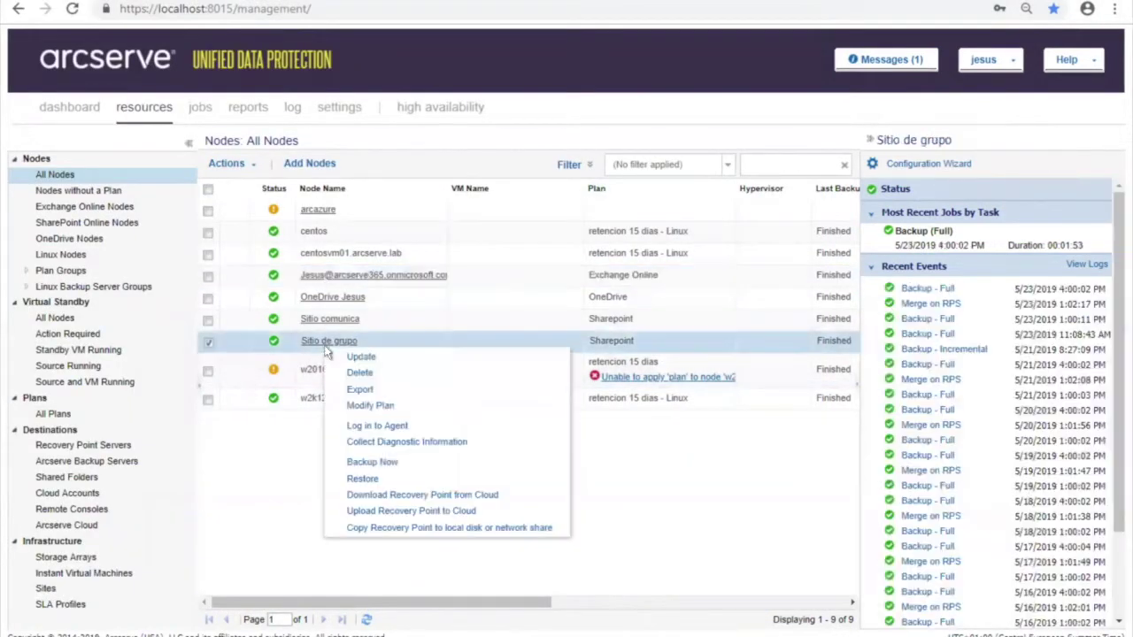
pyautogui.click(355, 478)
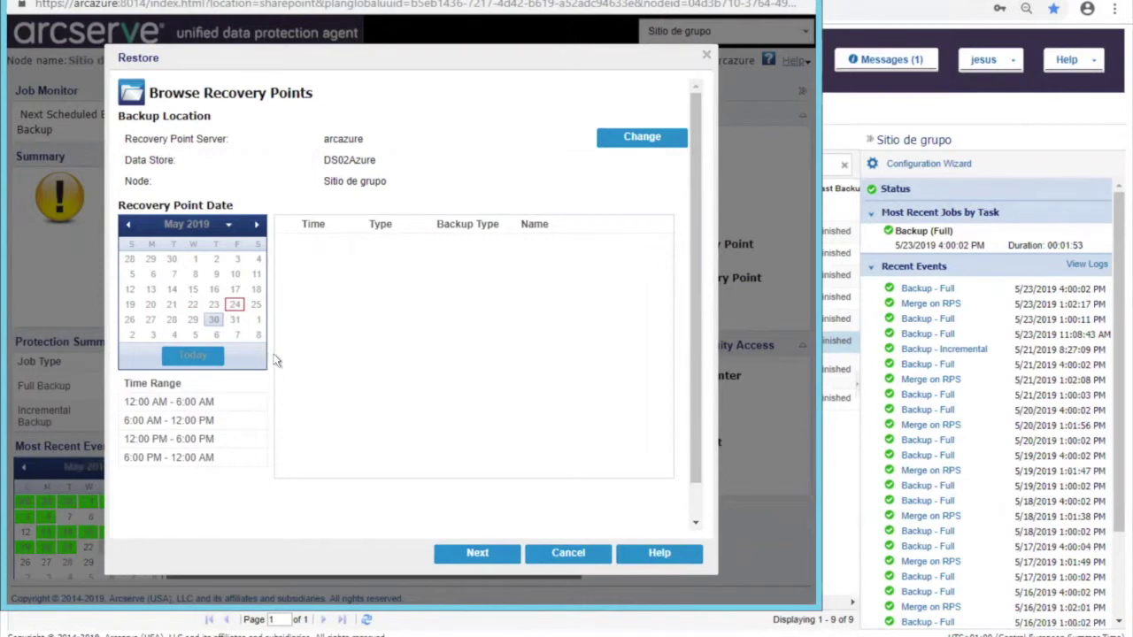
pyautogui.click(237, 294)
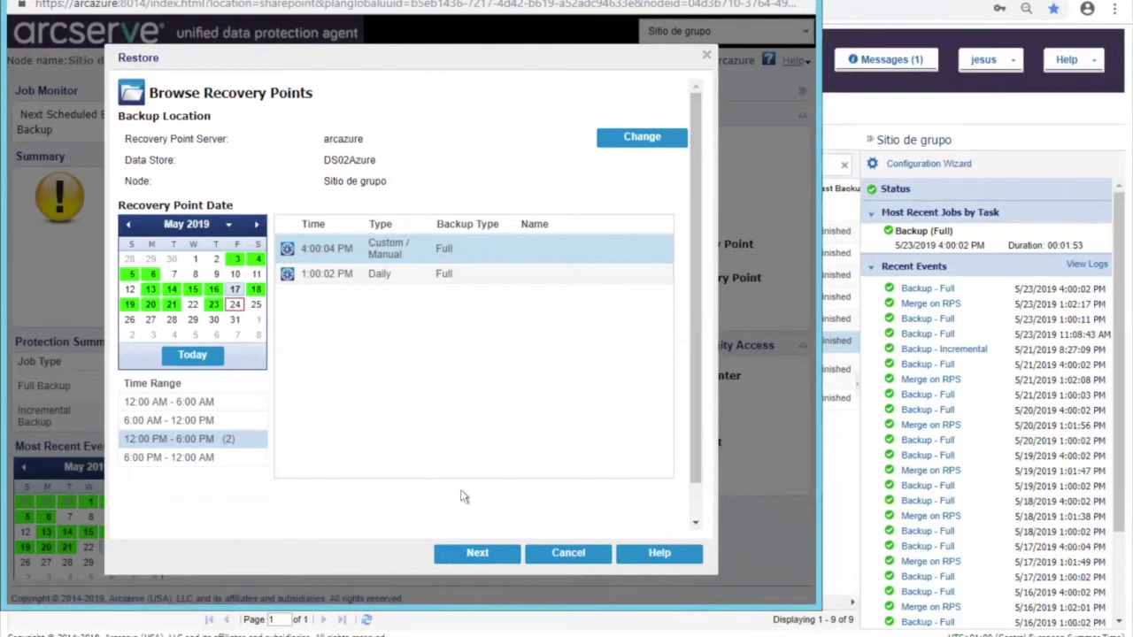
pyautogui.click(463, 558)
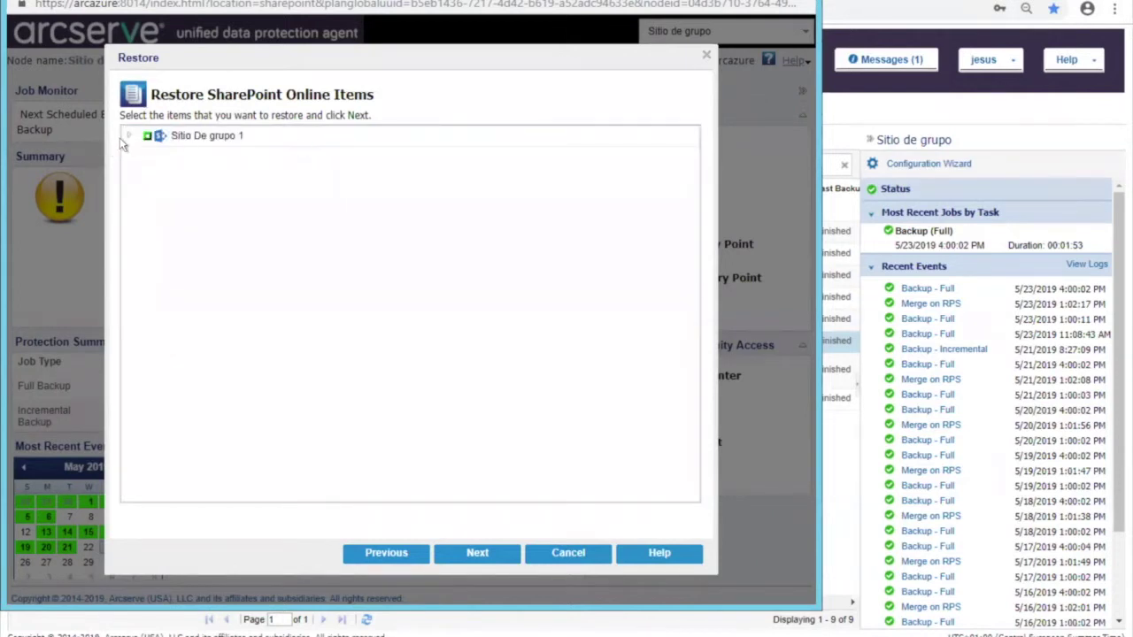
pyautogui.click(129, 136)
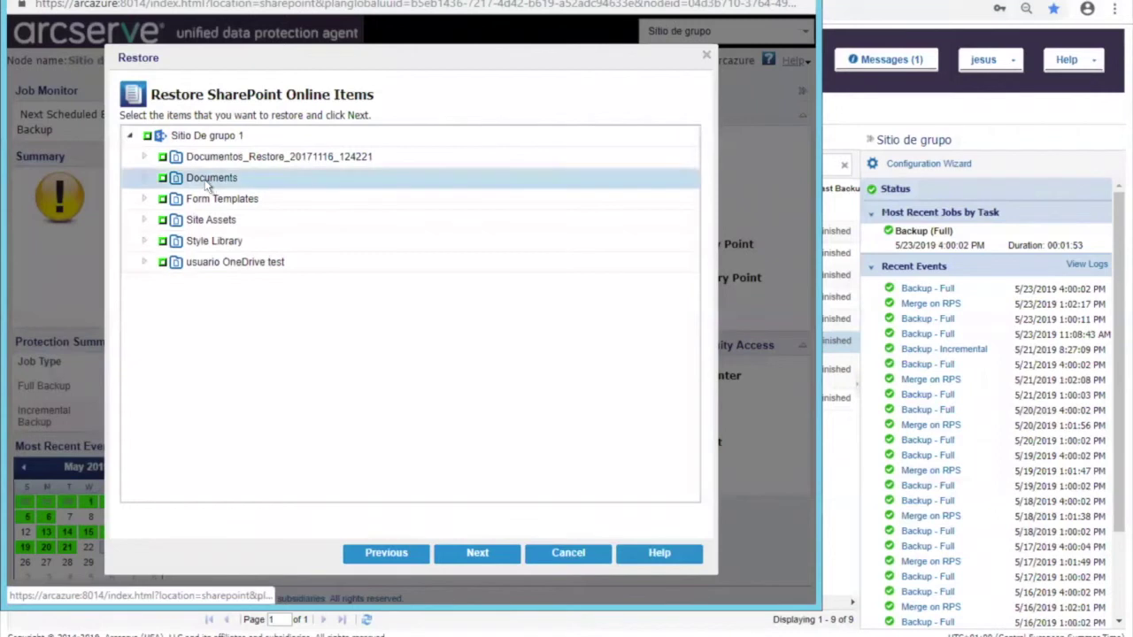
pyautogui.click(143, 177)
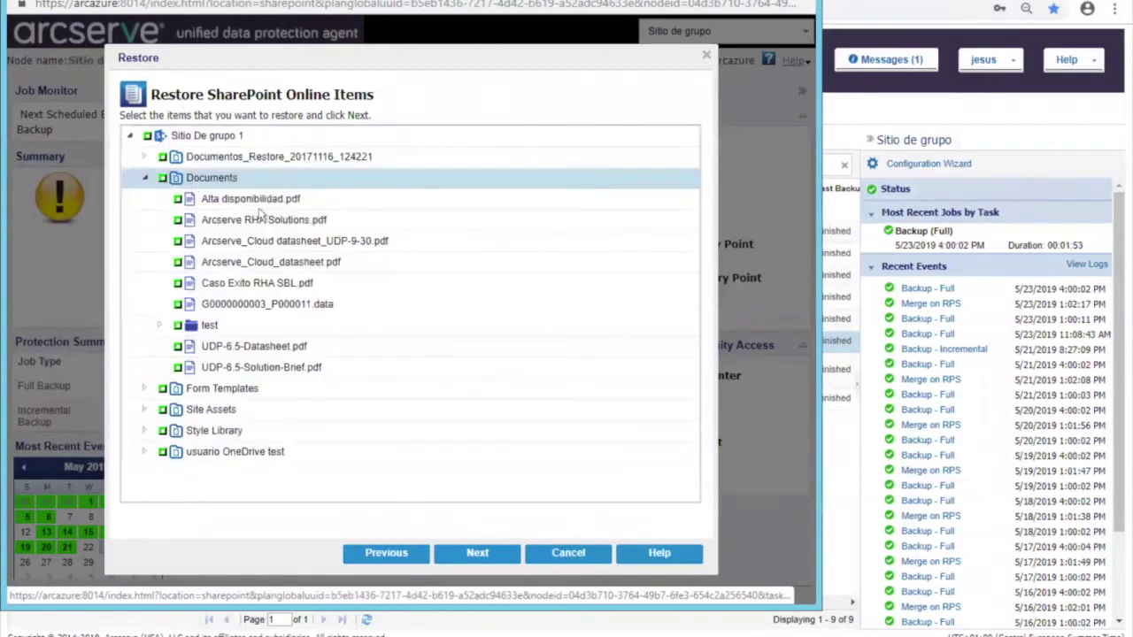
pyautogui.click(183, 307)
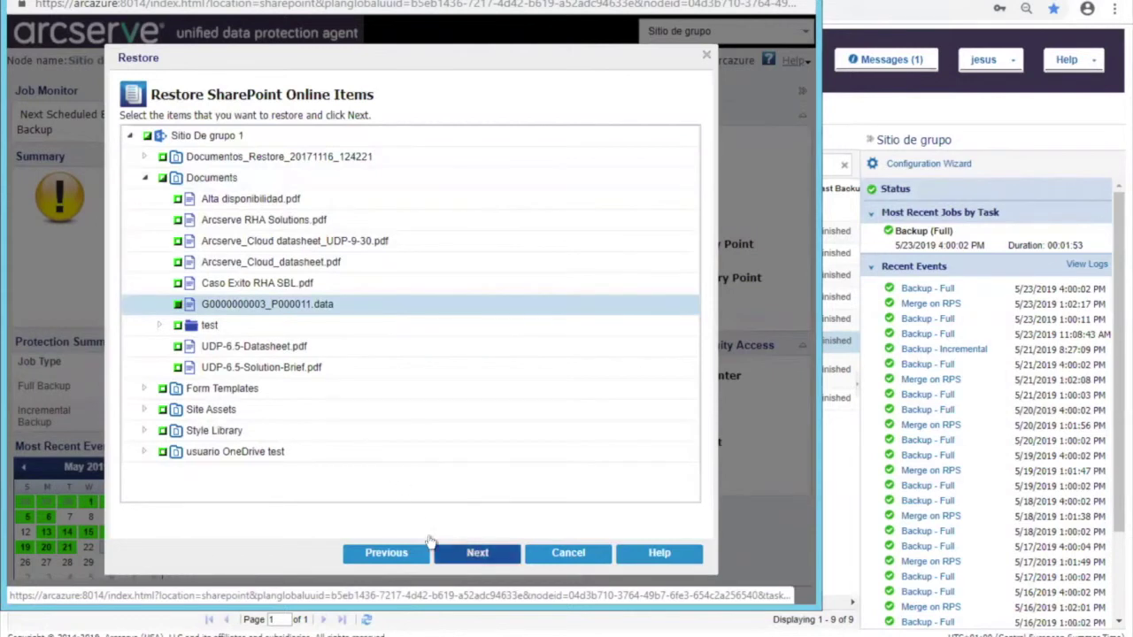
pyautogui.click(431, 543)
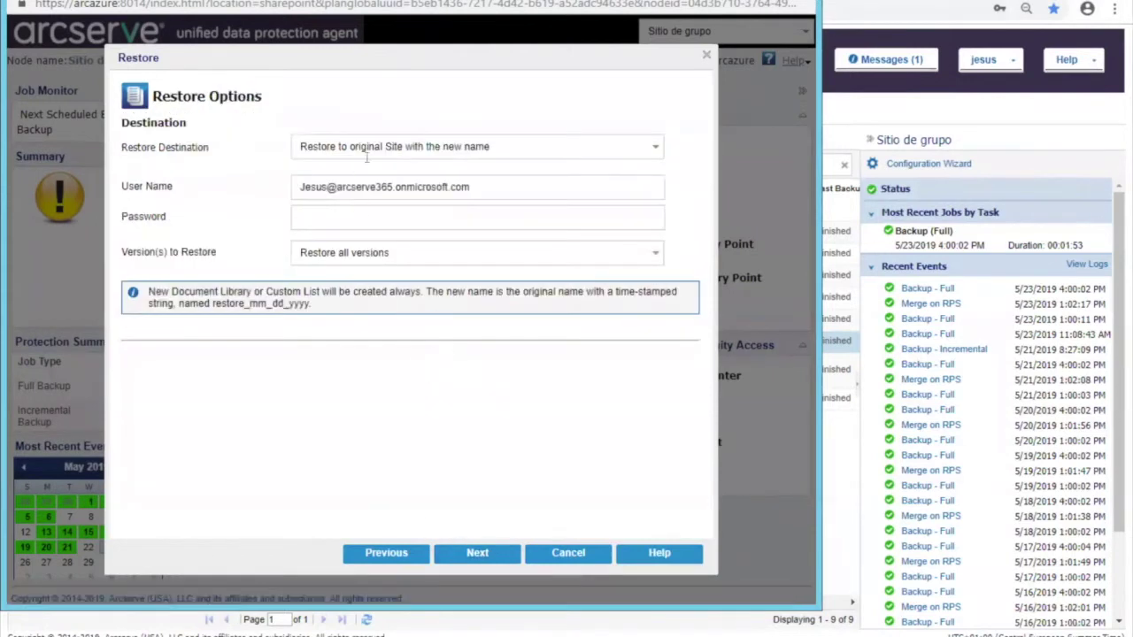
# Review the version and destination choices for the SharePoint restore, including export to disk, and close it without running it
pyautogui.click(505, 257)
pyautogui.click(346, 211)
pyautogui.click(478, 151)
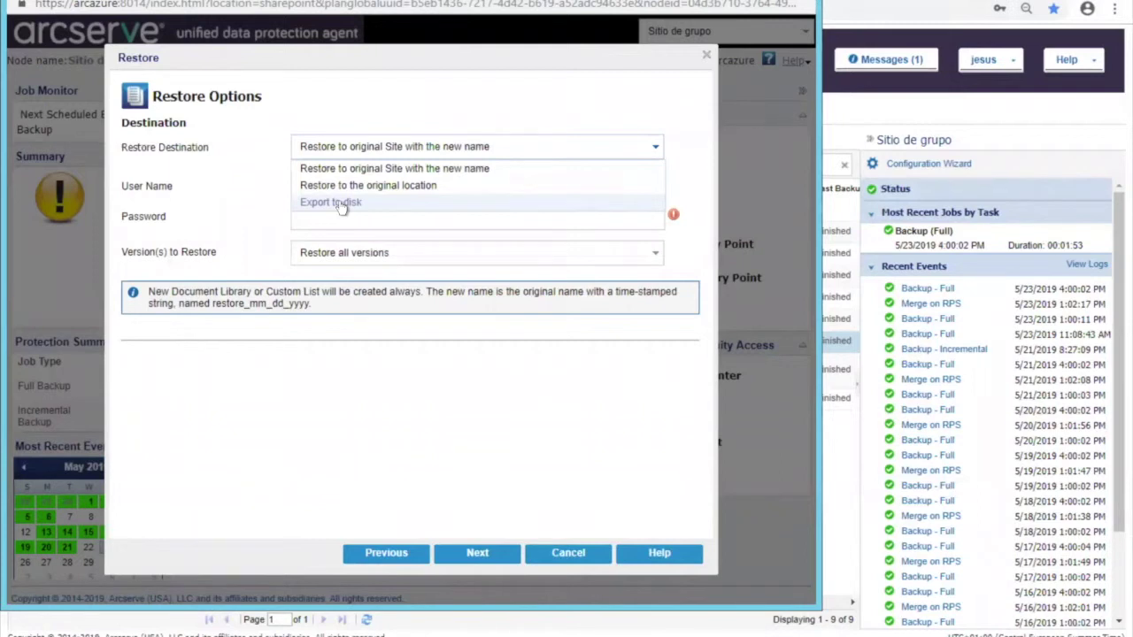
pyautogui.press('Up')
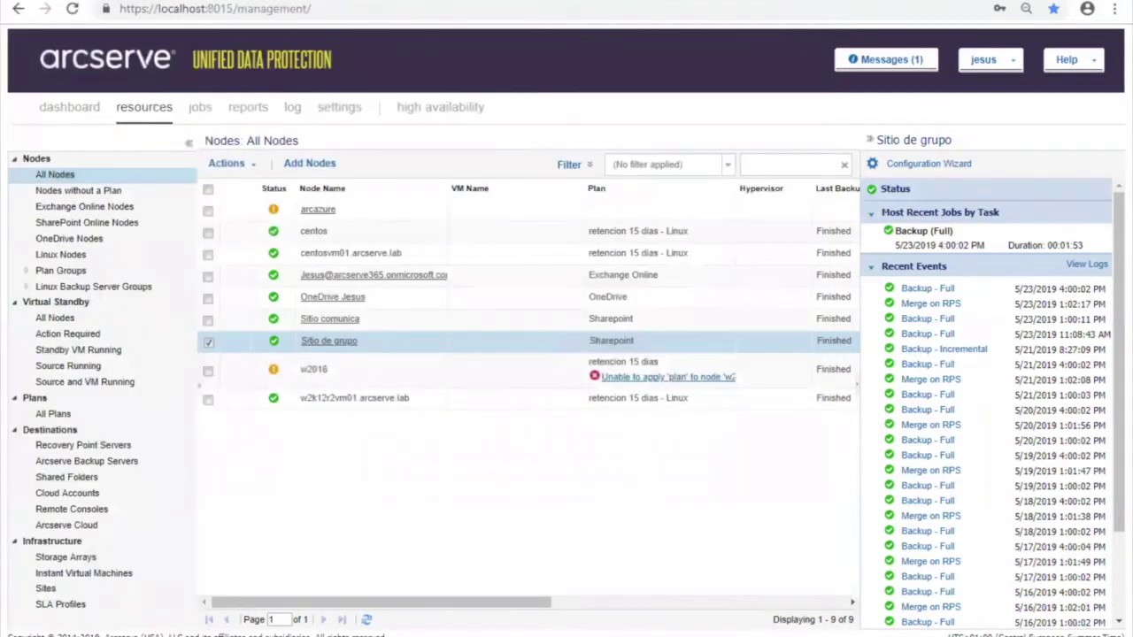
pyautogui.hotkey('alt', 'Tab')
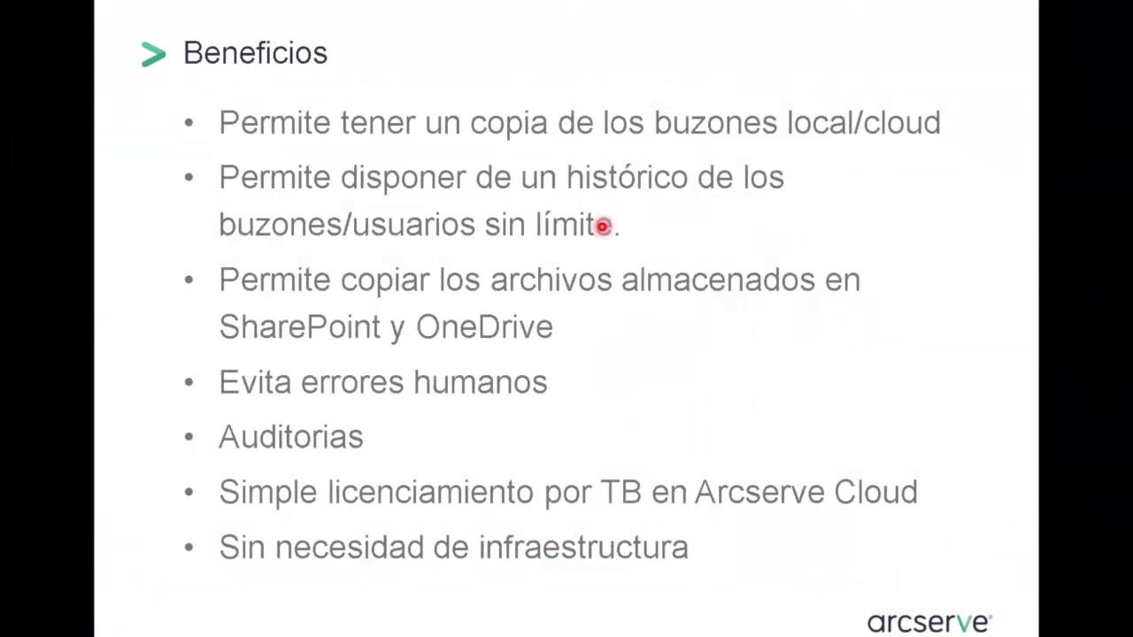
pyautogui.press('Right')
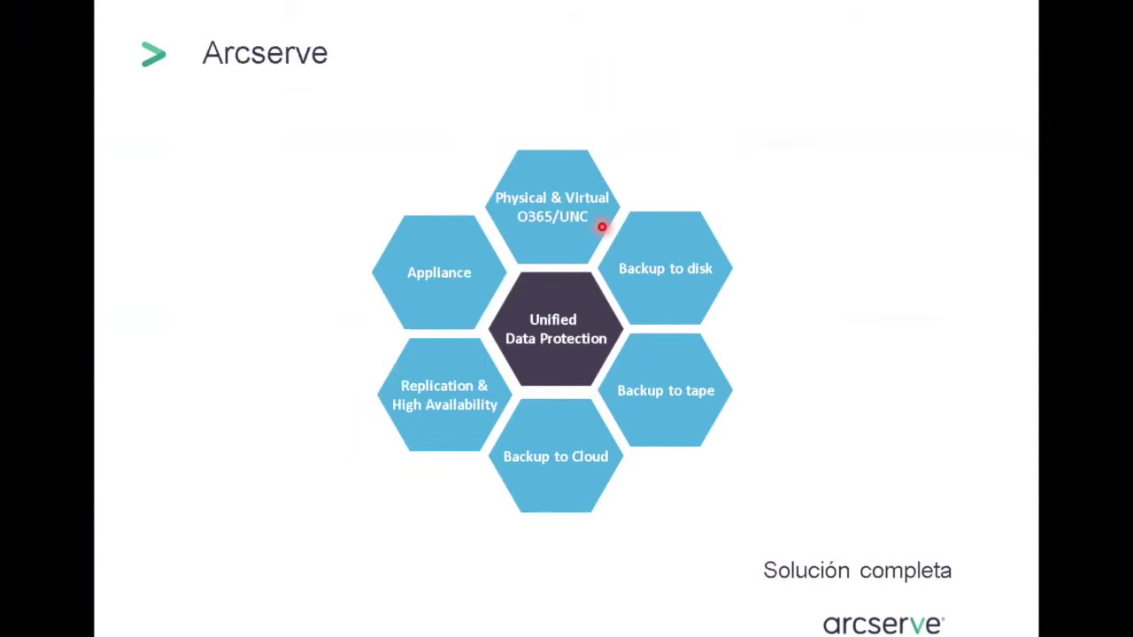
pyautogui.click(602, 226)
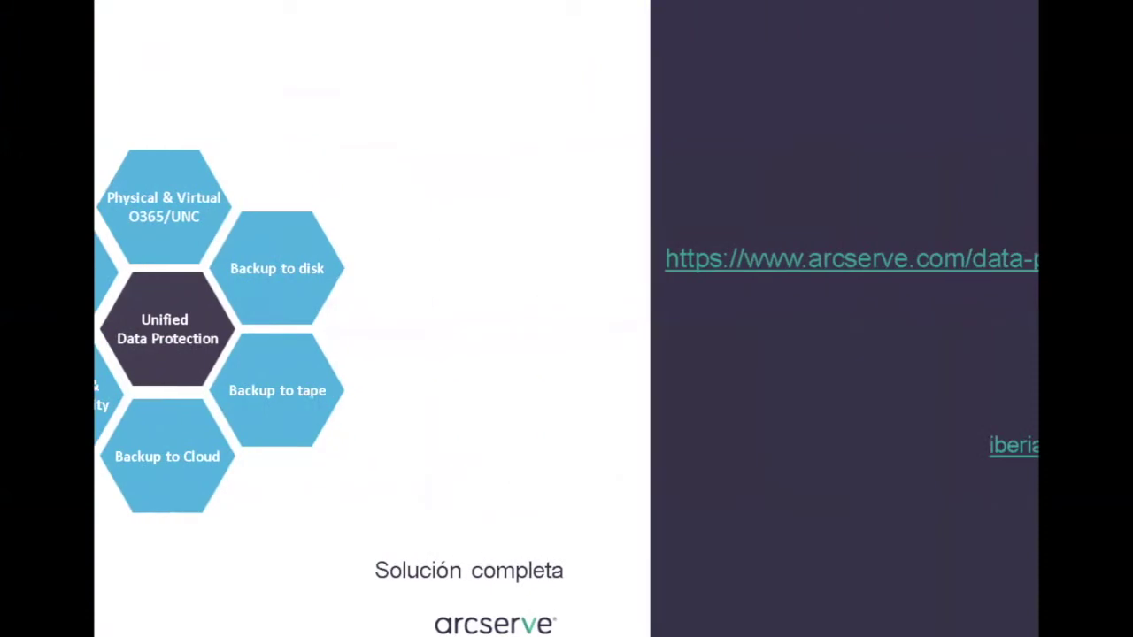